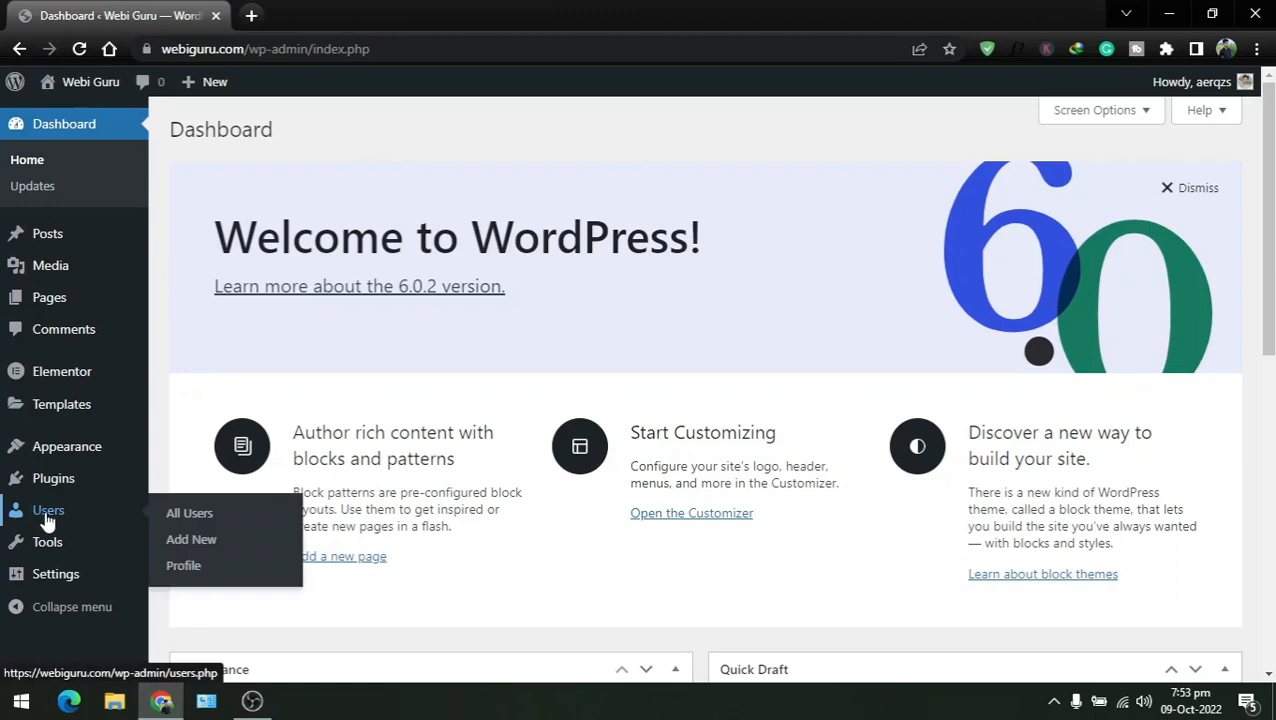
Step: Open the Add New User form from the All Users list
click(48, 518)
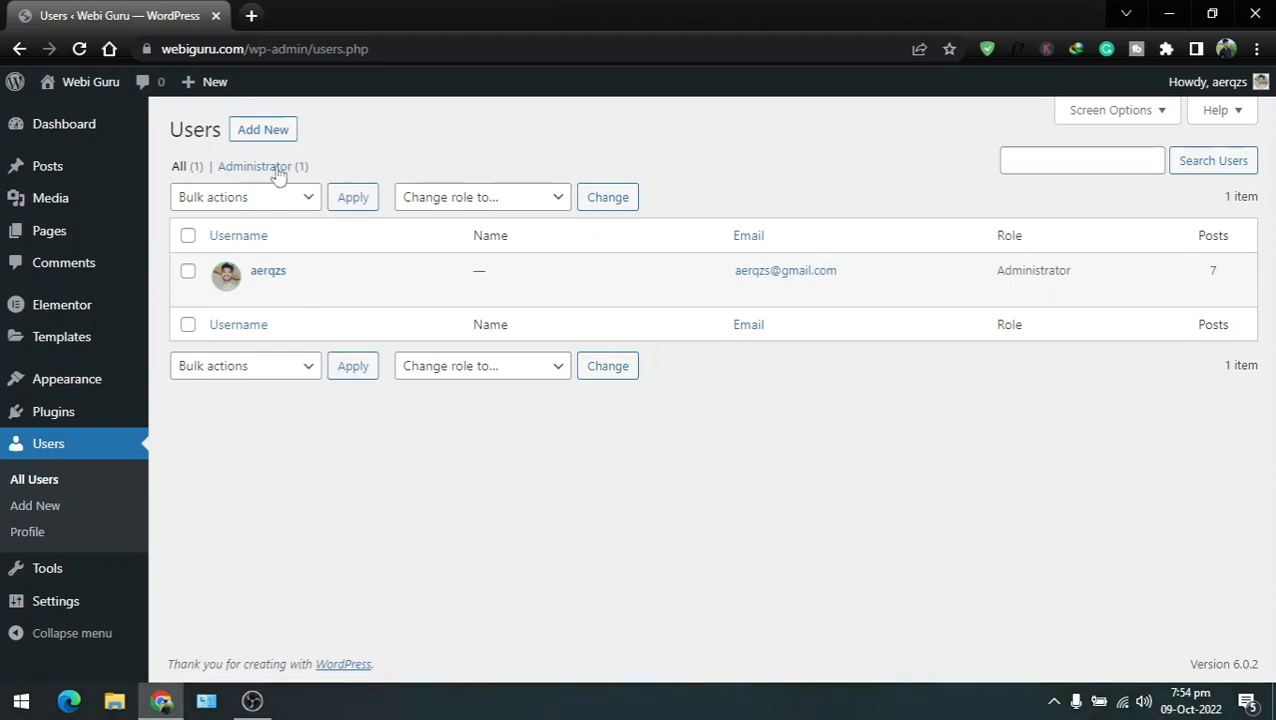
click(263, 137)
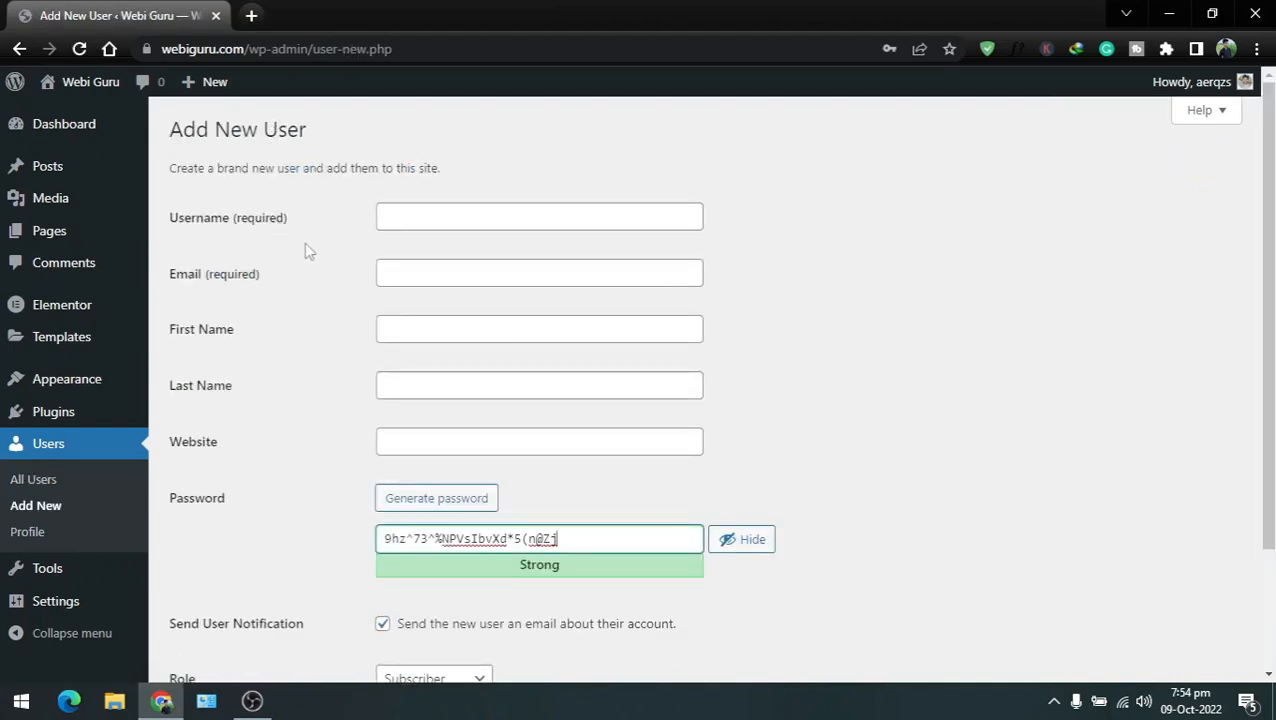
Step: Enter the new user's username, e-mail address and full name as the first name
click(399, 218)
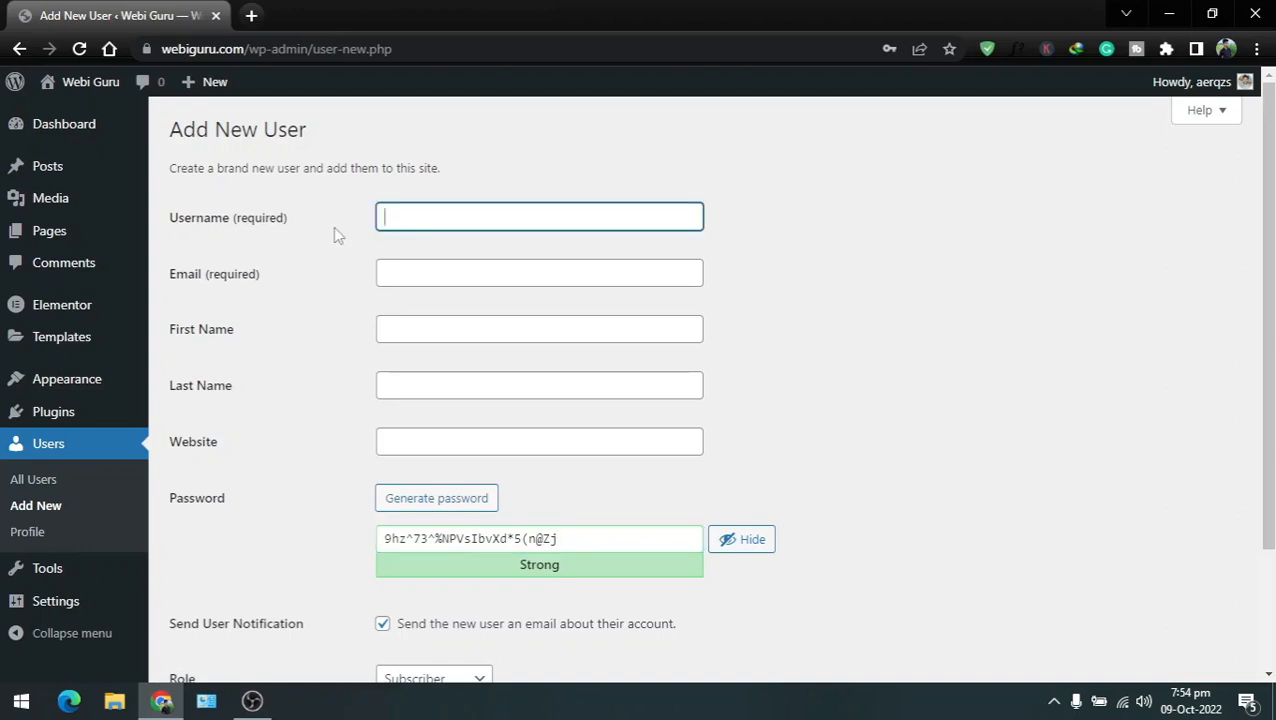
text(ali)
key(Tab)
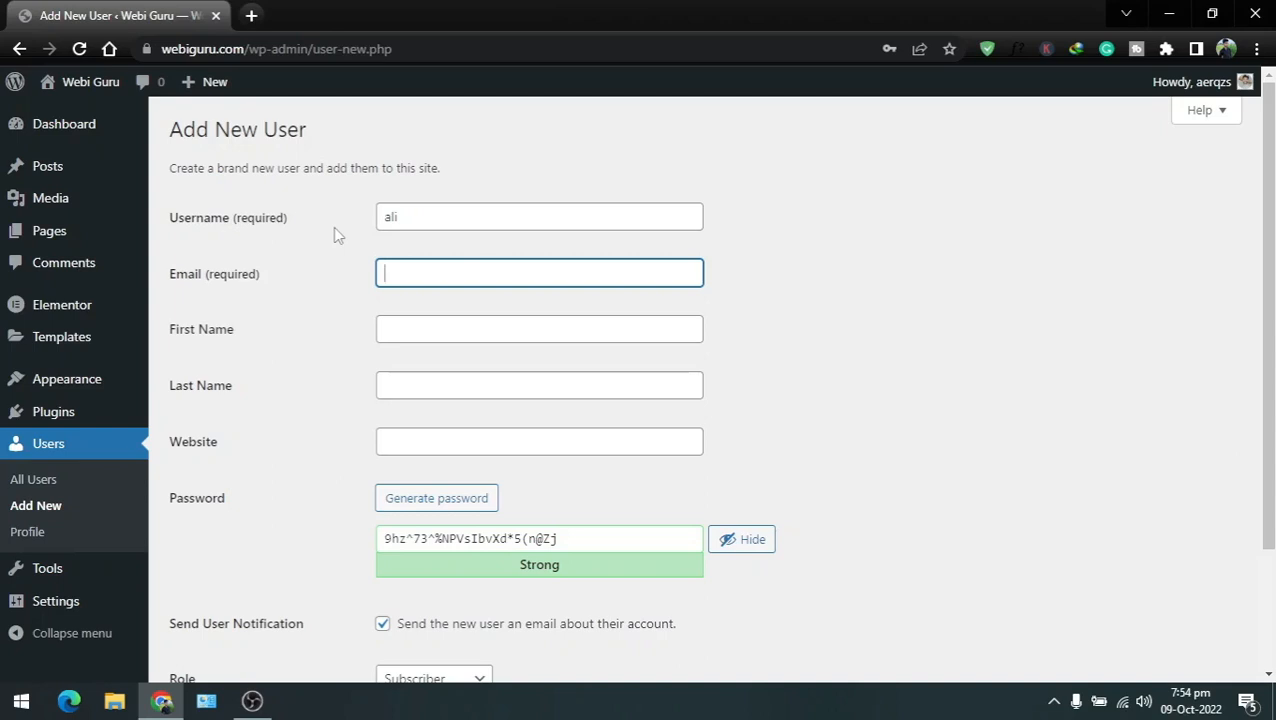
key(Tab)
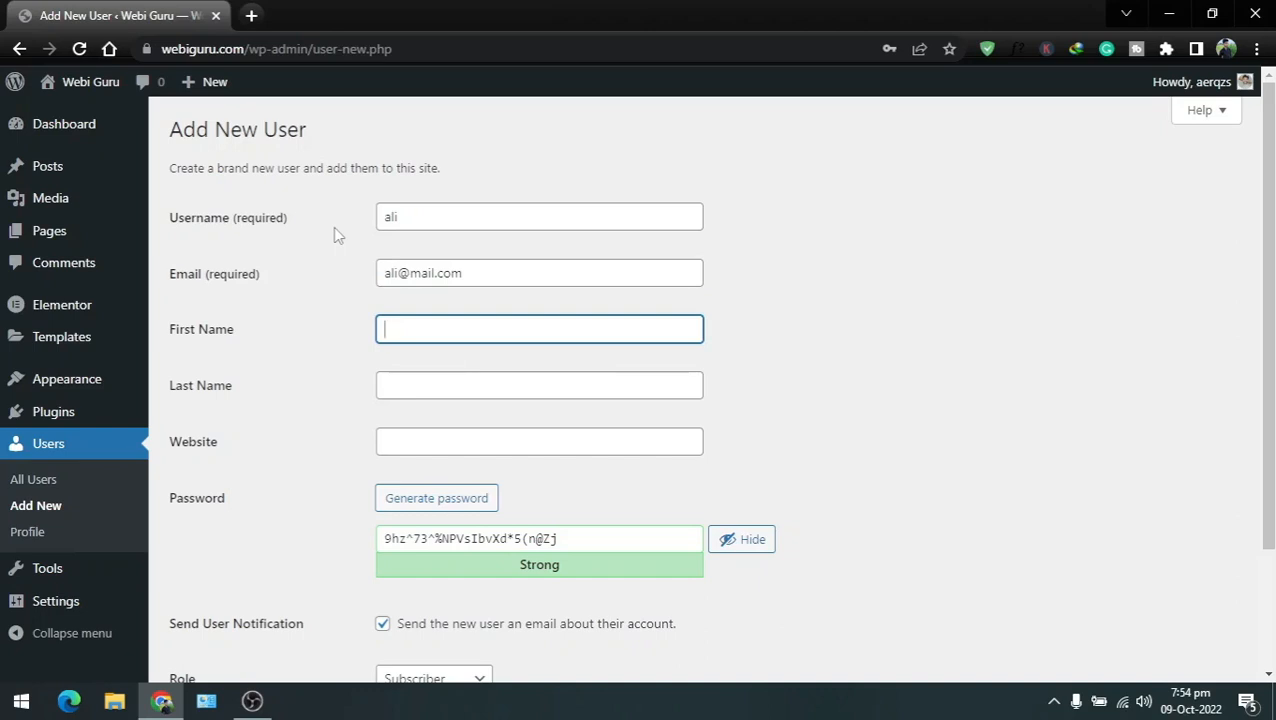
click(312, 318)
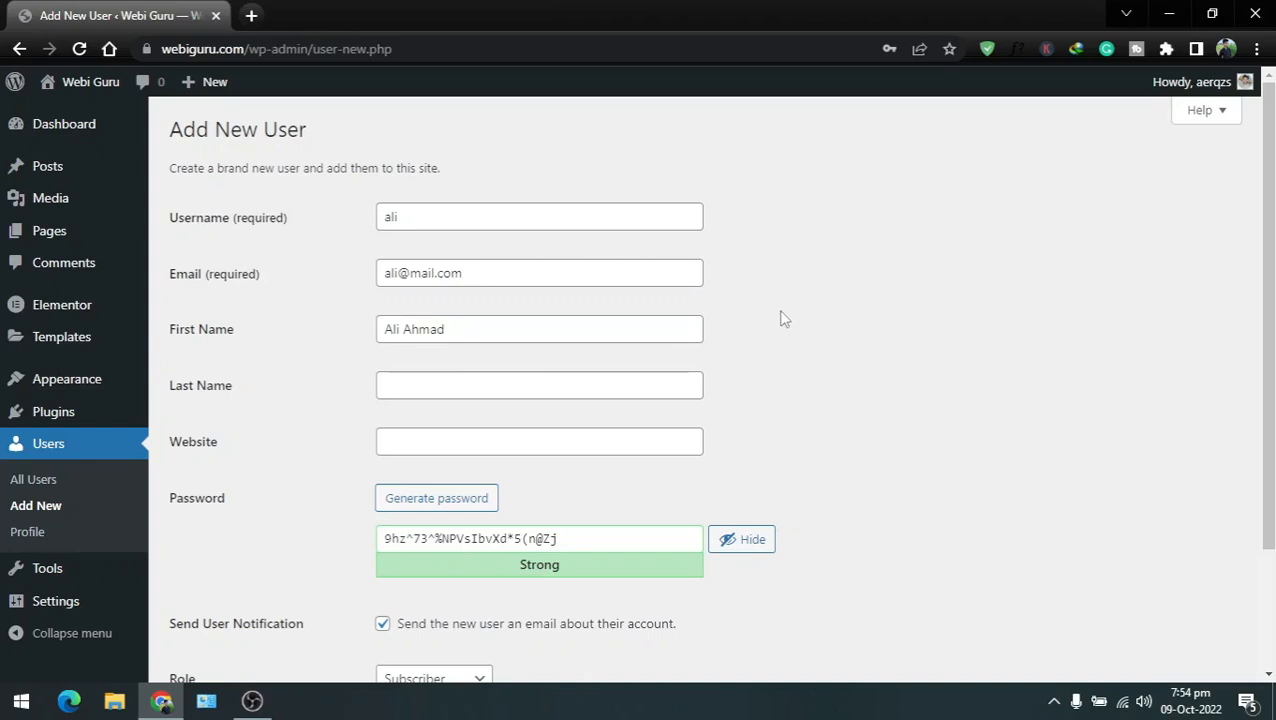
scroll(760, 370, down, 2)
Step: Overwrite the generated password with a custom password rated Medium
click(588, 442)
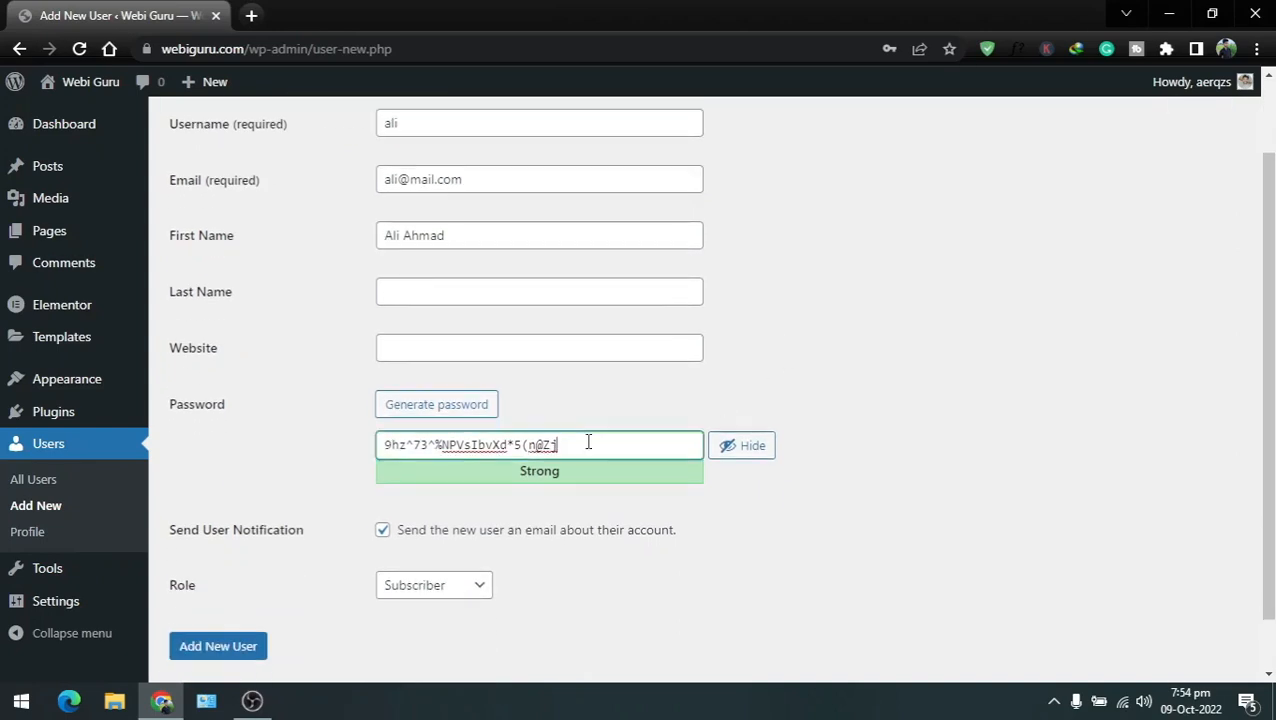
key(ctrl+a)
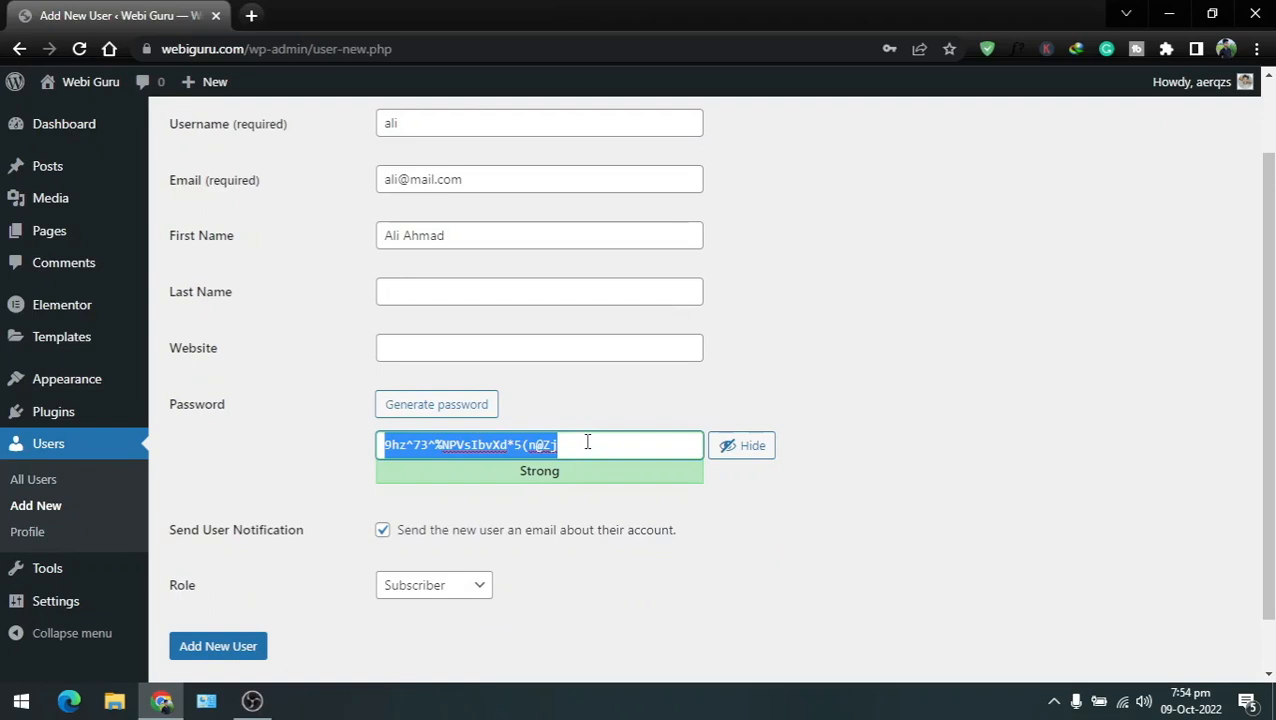
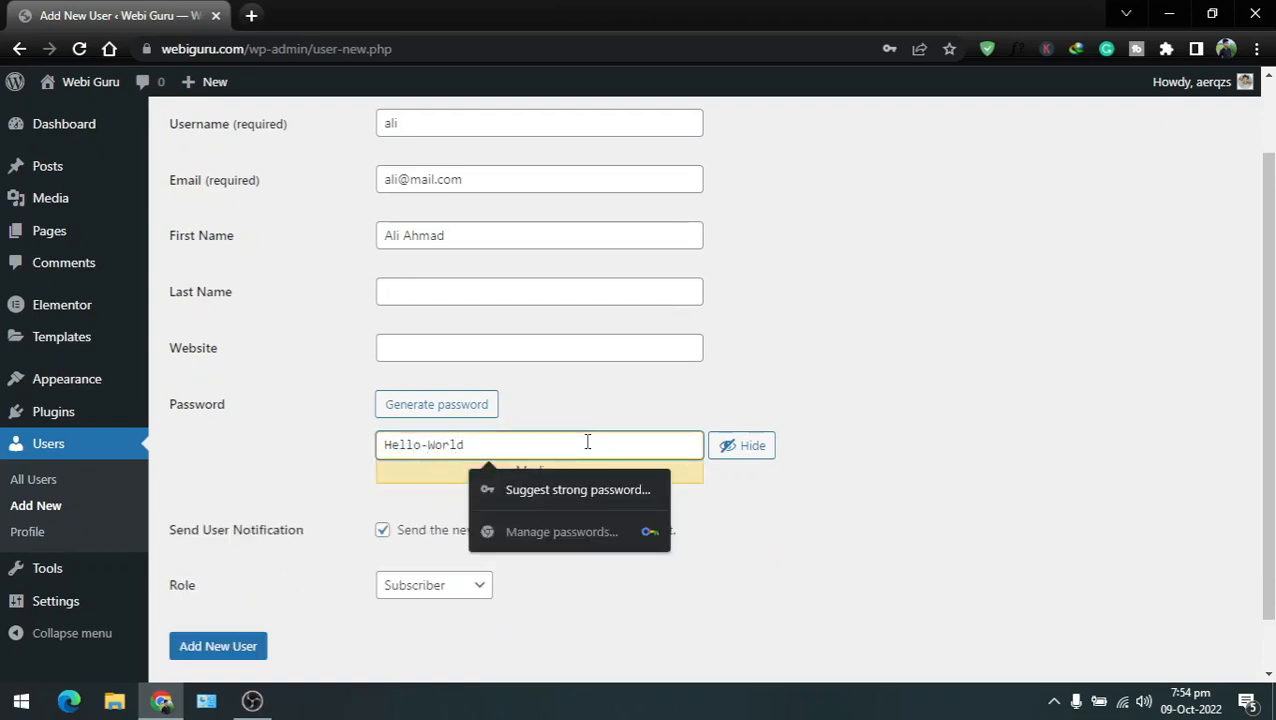
click(238, 450)
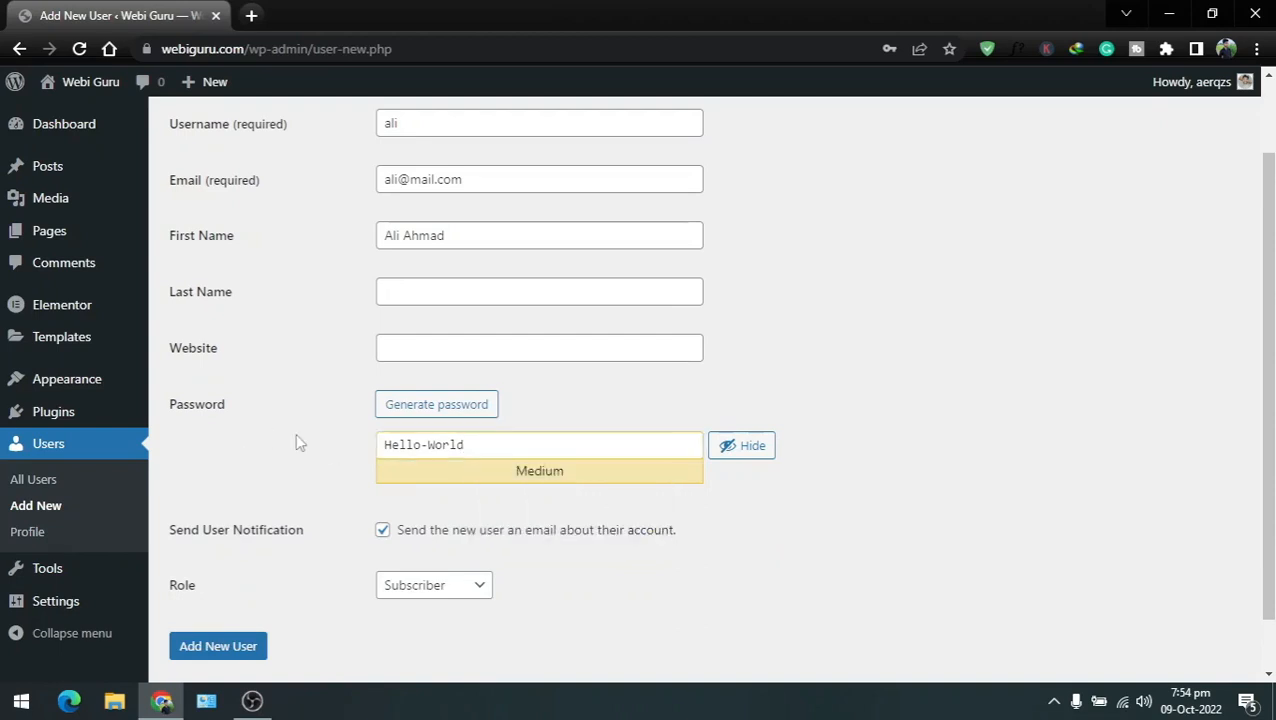
scroll(295, 438, up, 1)
scroll(295, 440, down, 2)
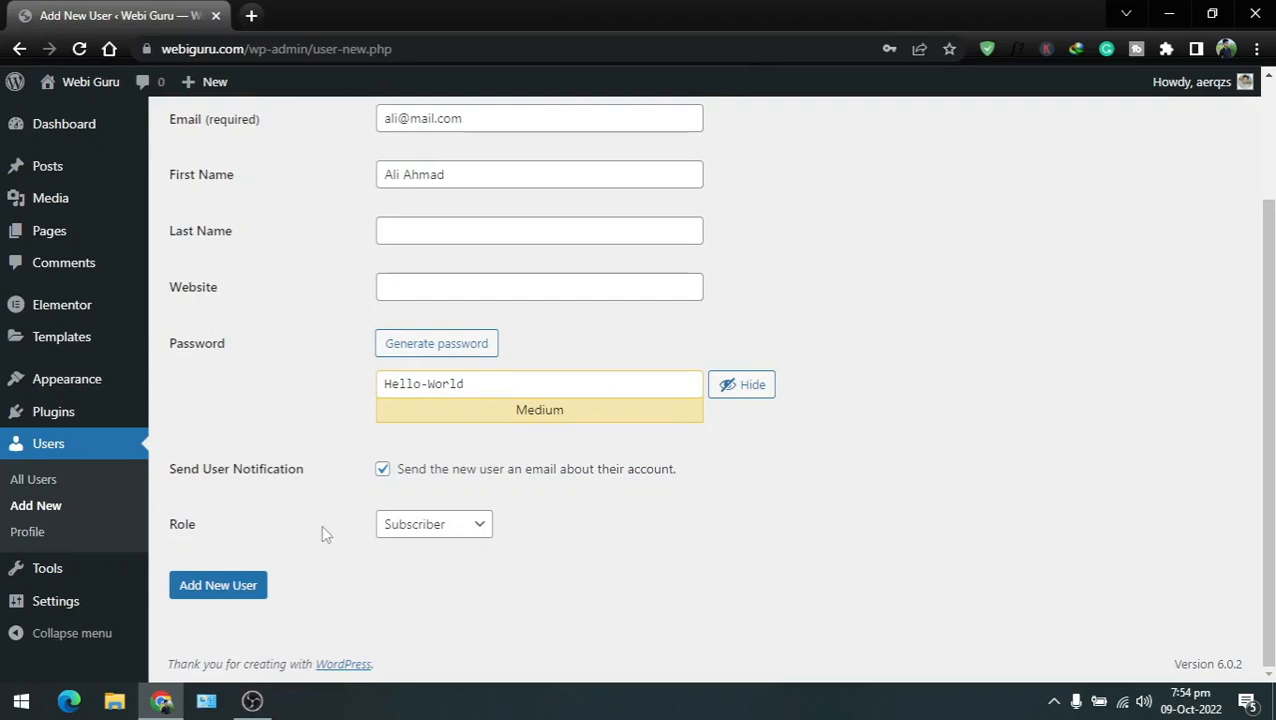
Step: Change the new user's role from Subscriber to Administrator
click(481, 530)
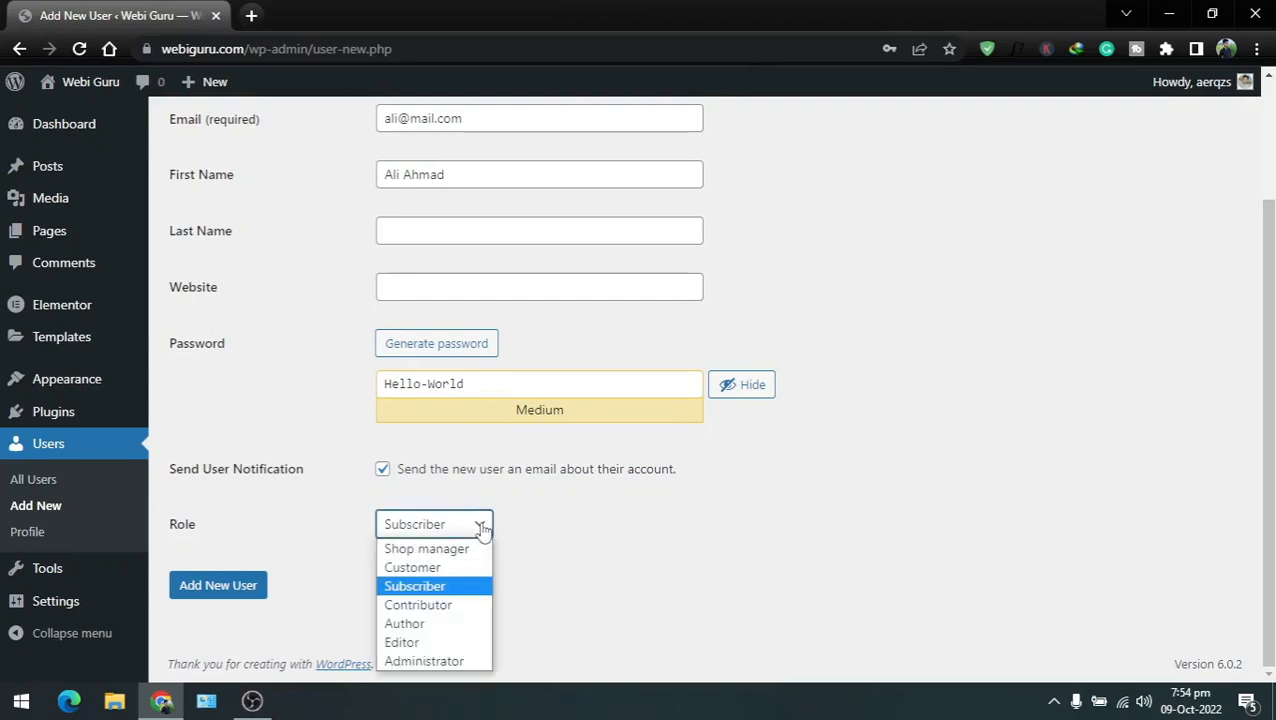
click(424, 662)
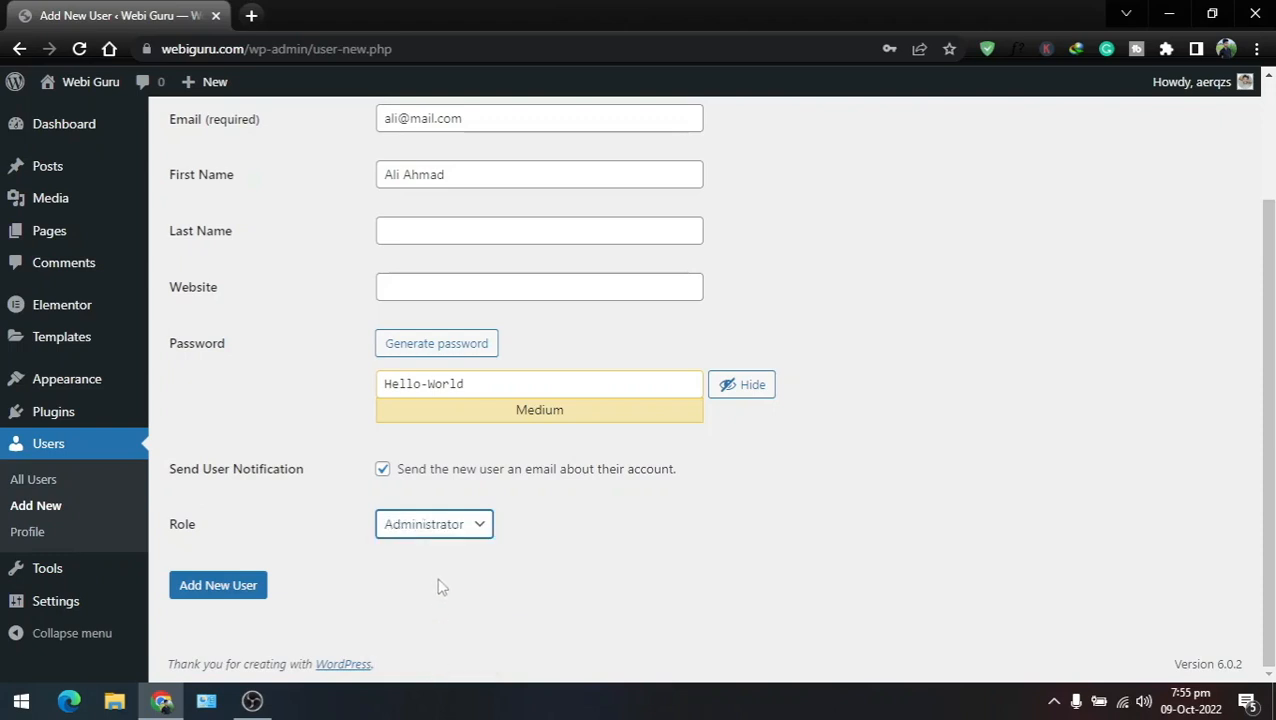
scroll(337, 520, up, 1)
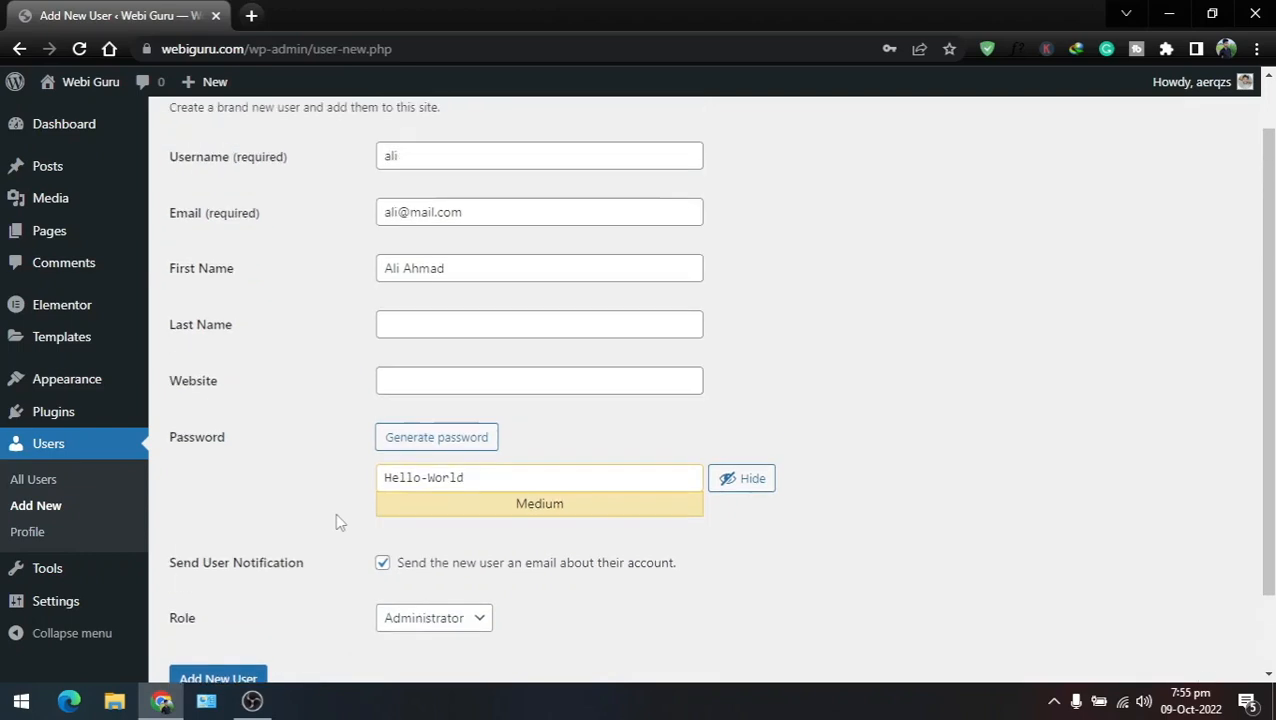
scroll(295, 518, up, 1)
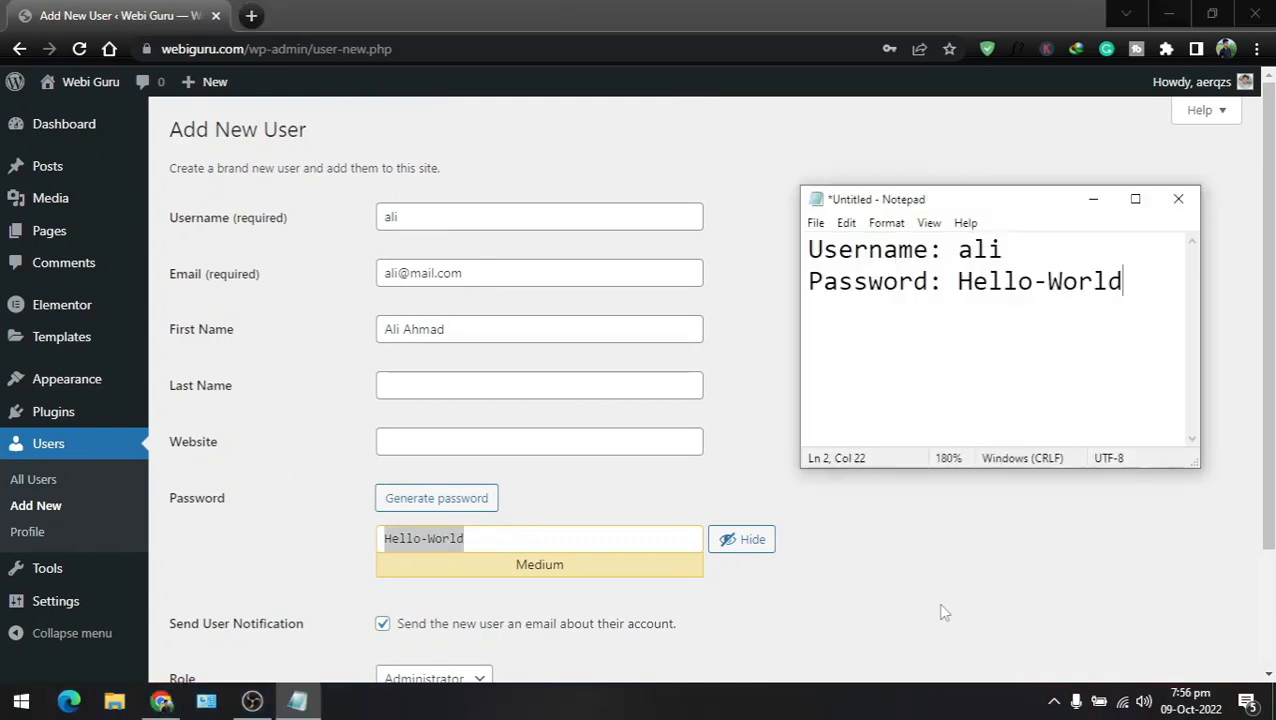
click(846, 526)
scroll(815, 365, down, 2)
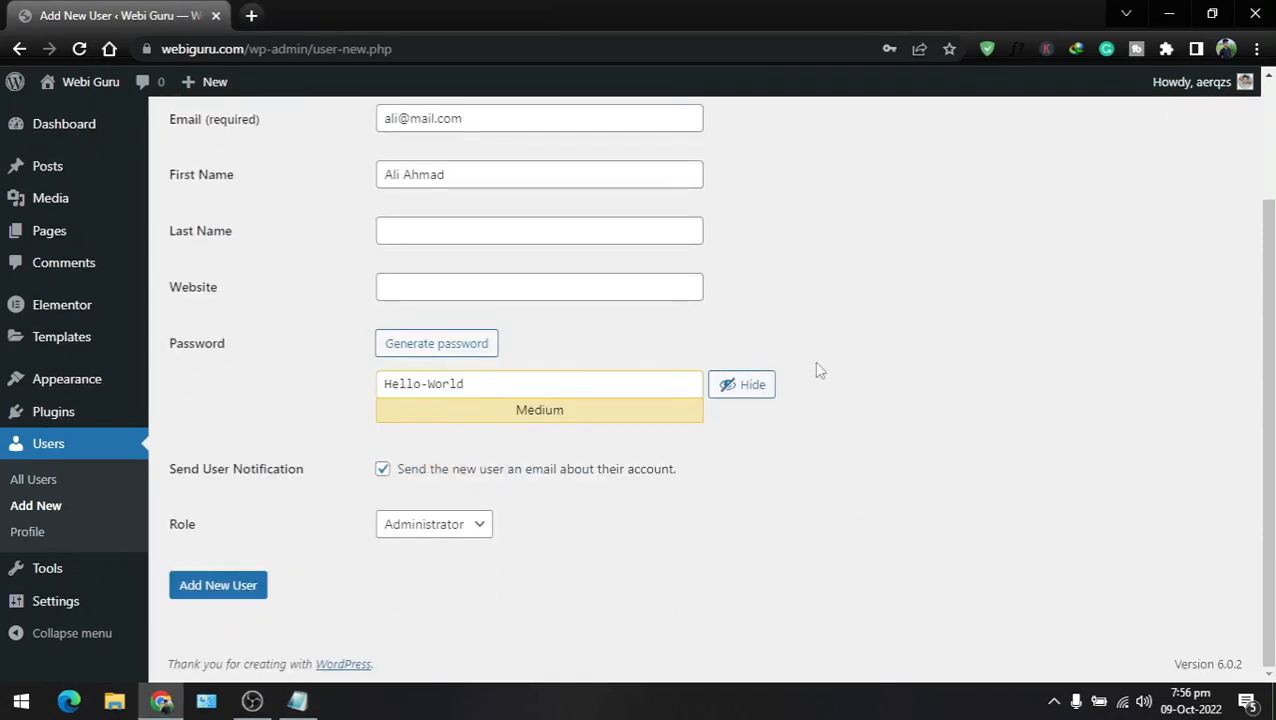
Step: Create the account as a second Administrator and open a new browser window
click(221, 586)
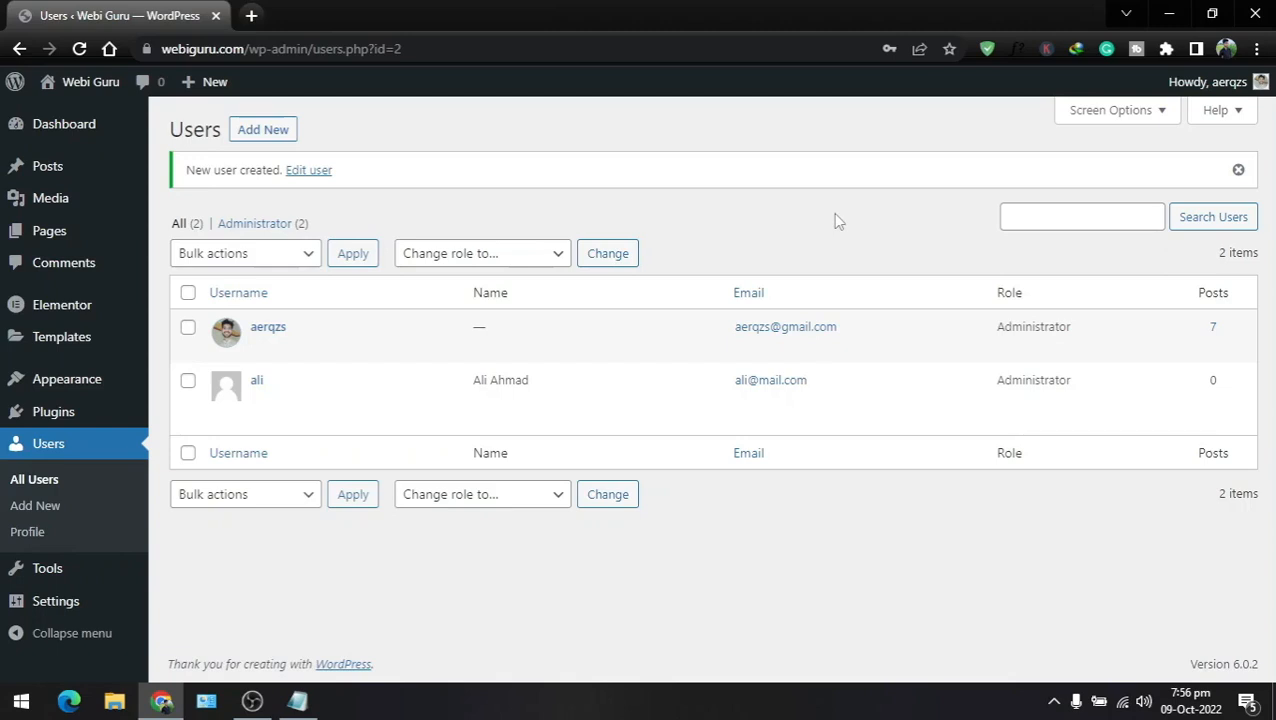
key(ctrl+n)
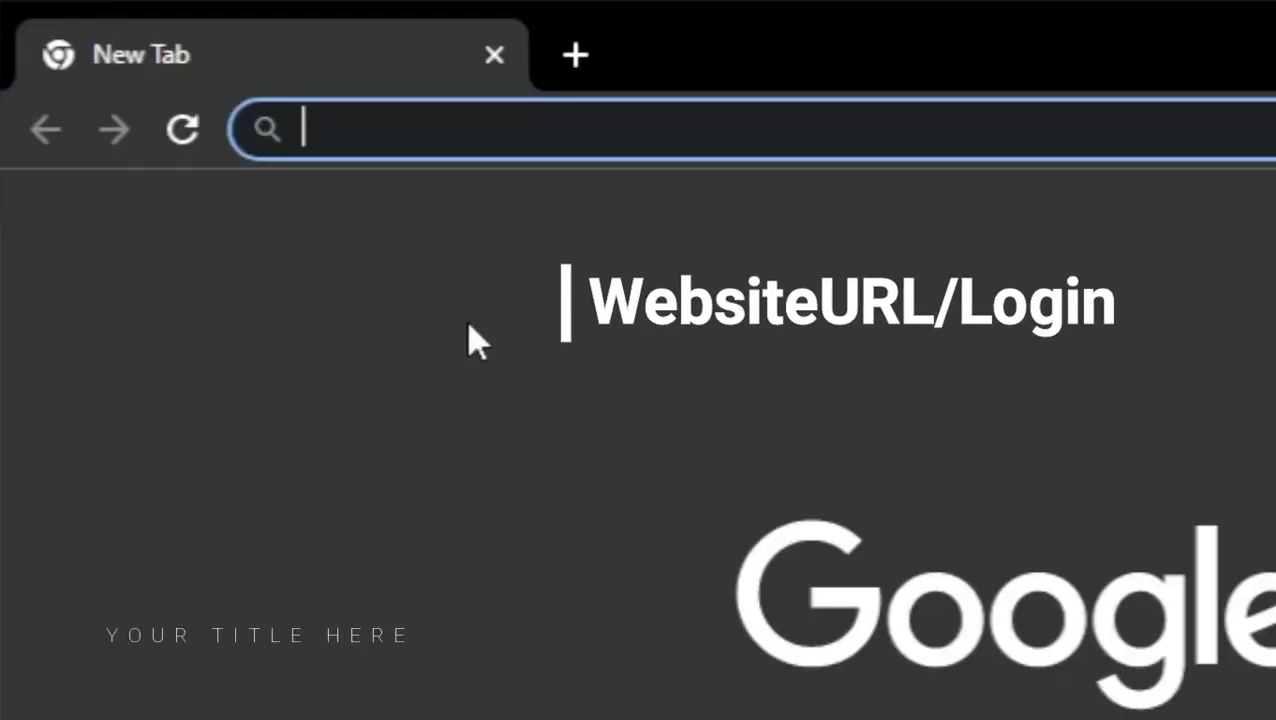
Step: Load webiguru.com/wp-login in the new Chrome window
text(we)
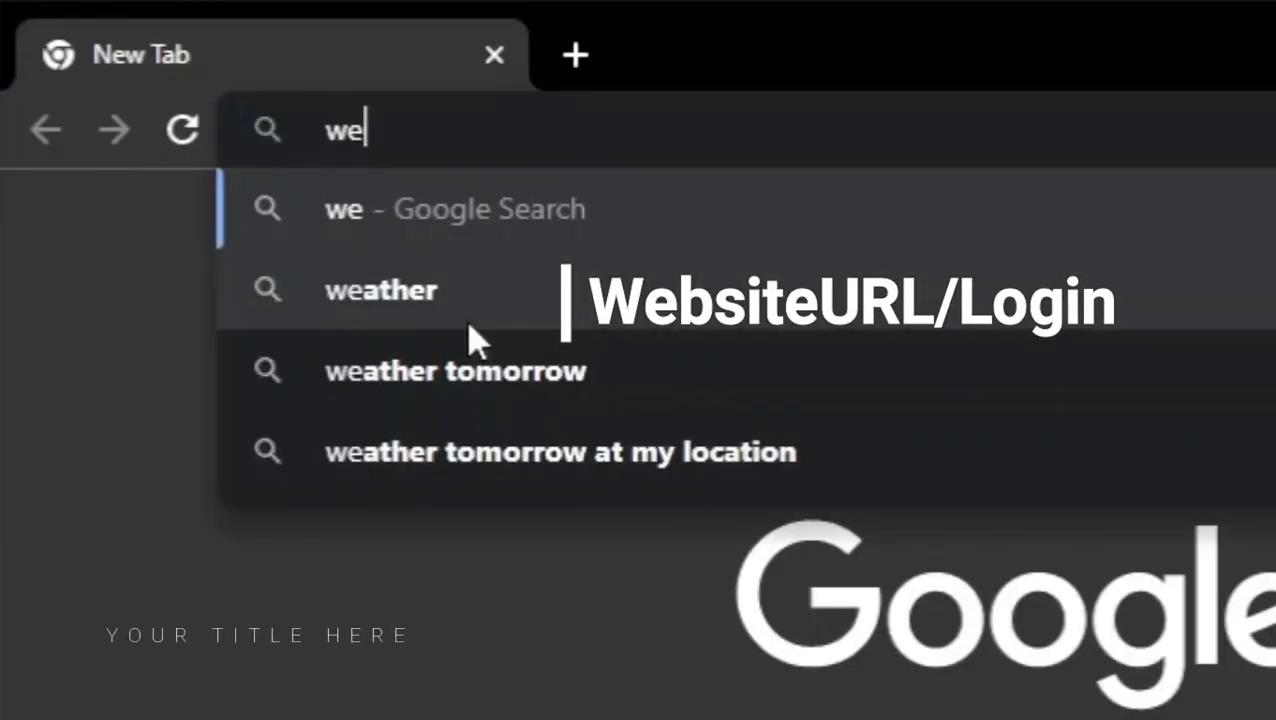
text(biguru.c)
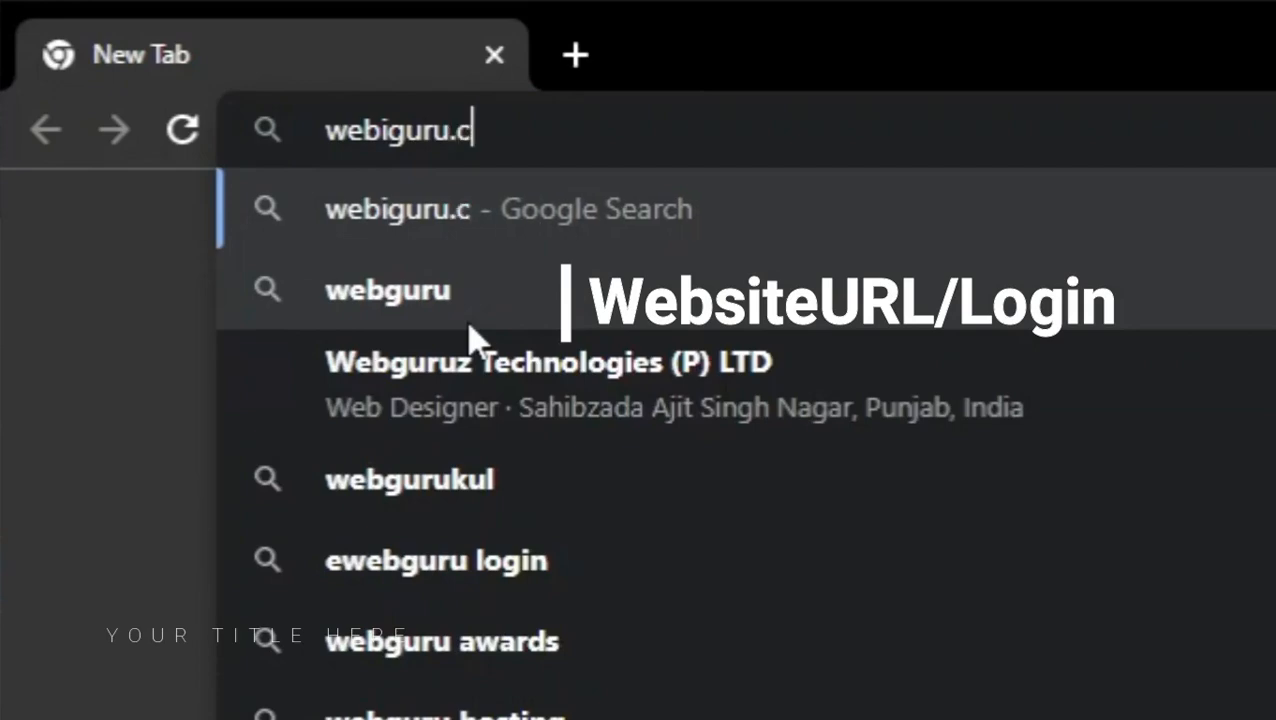
text(om/wp-logi)
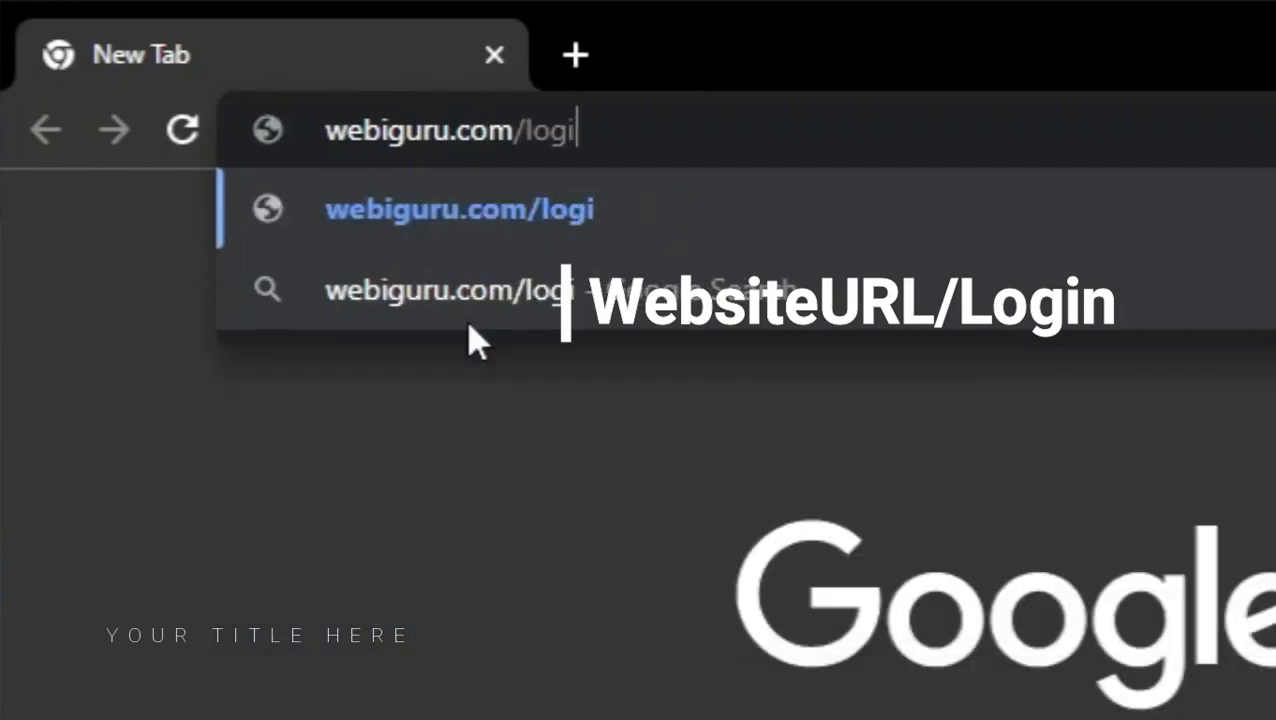
text(n)
key(Return)
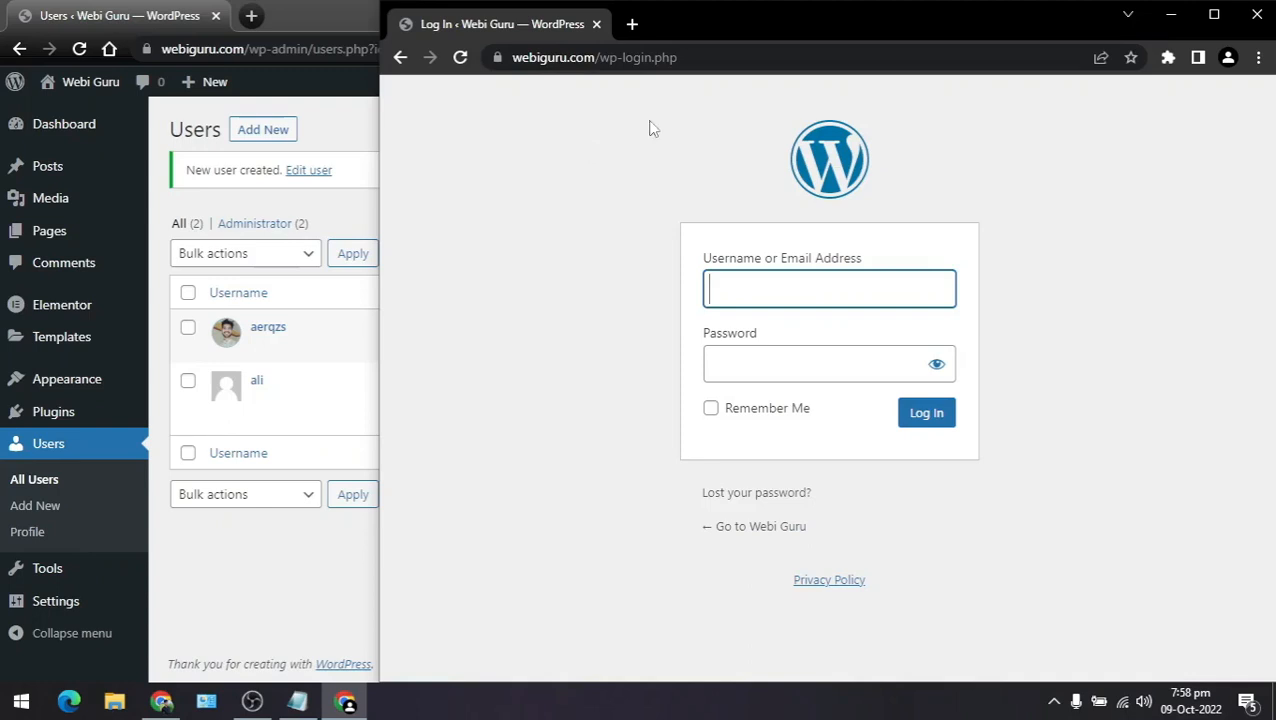
Step: Sign in on wp-login.php with the new user's username and password
click(297, 701)
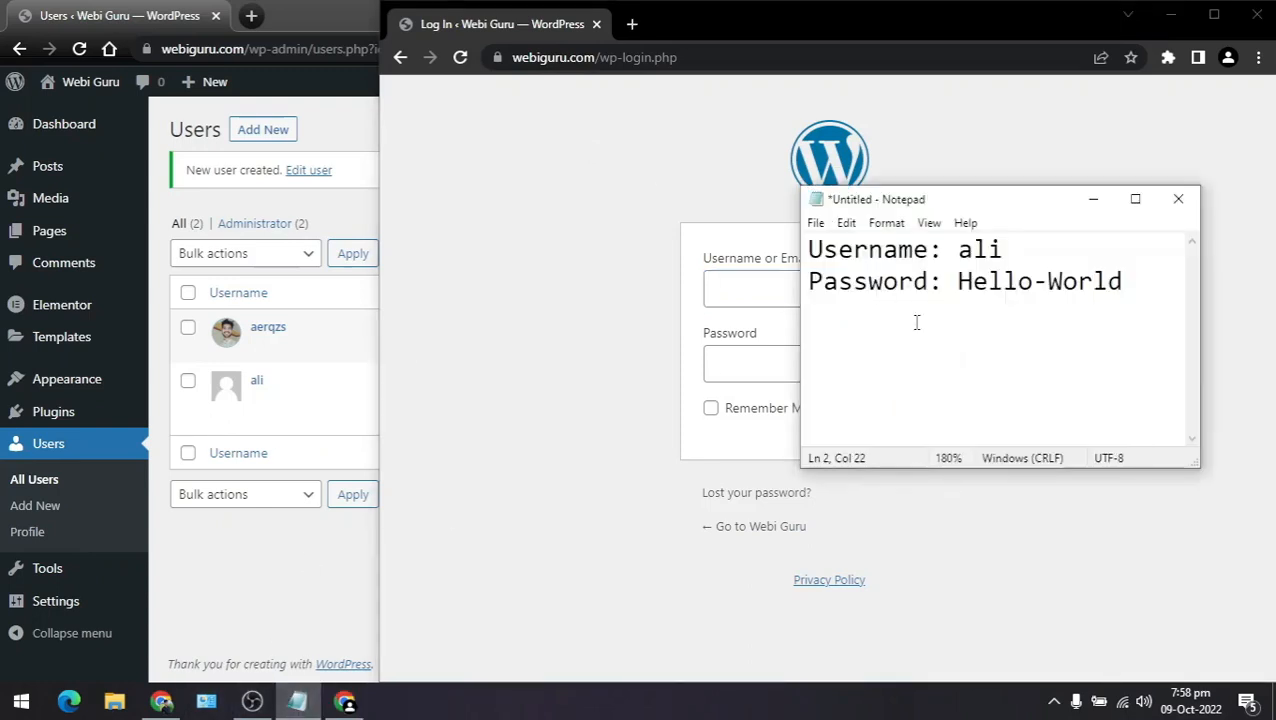
click(1093, 199)
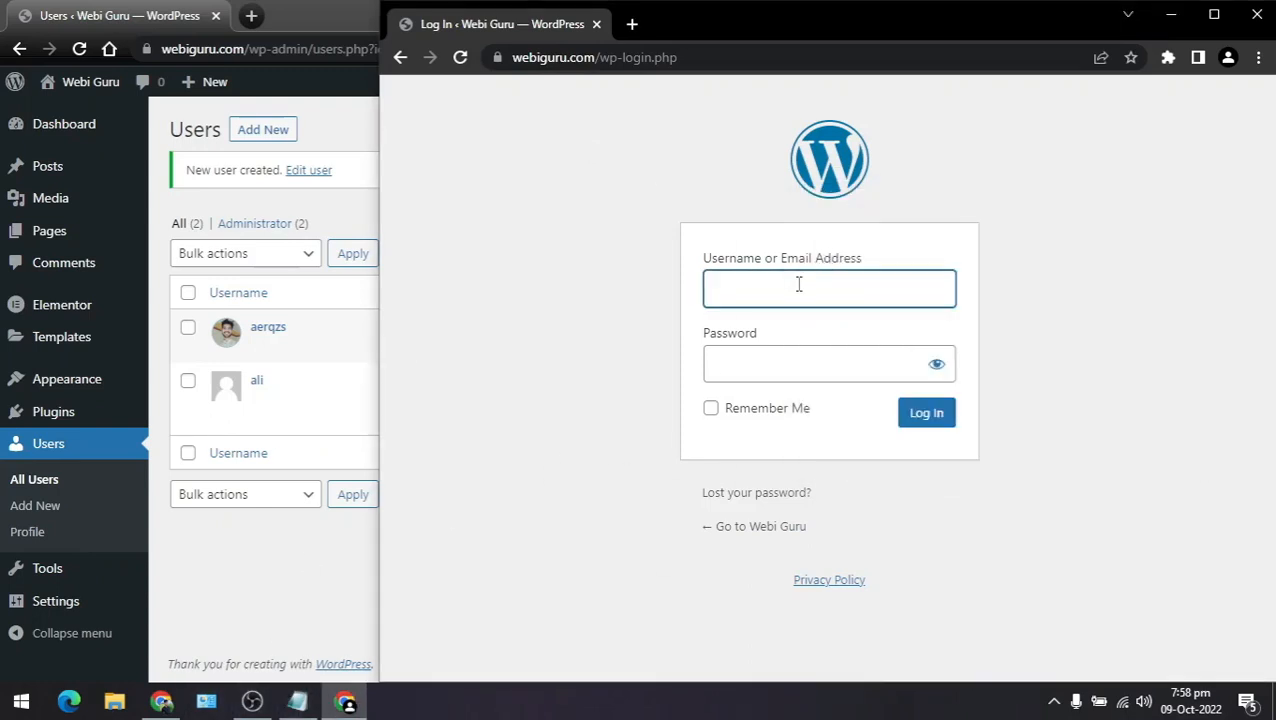
key(Tab)
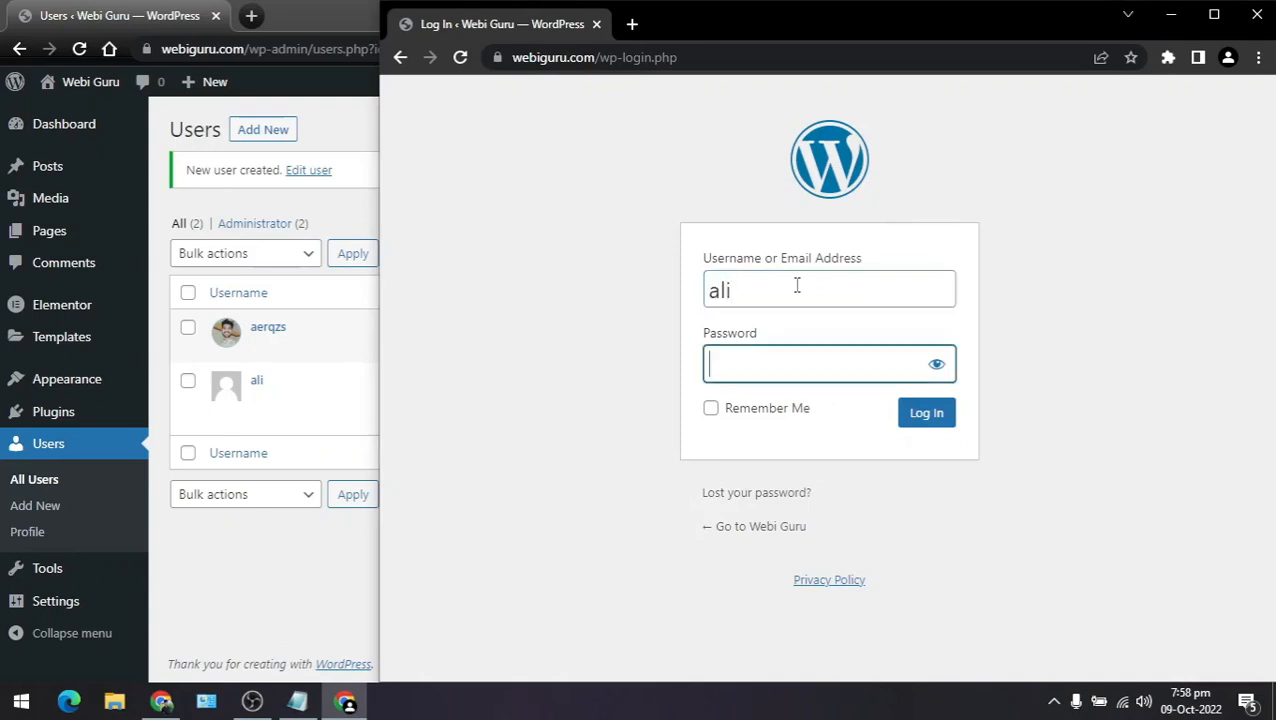
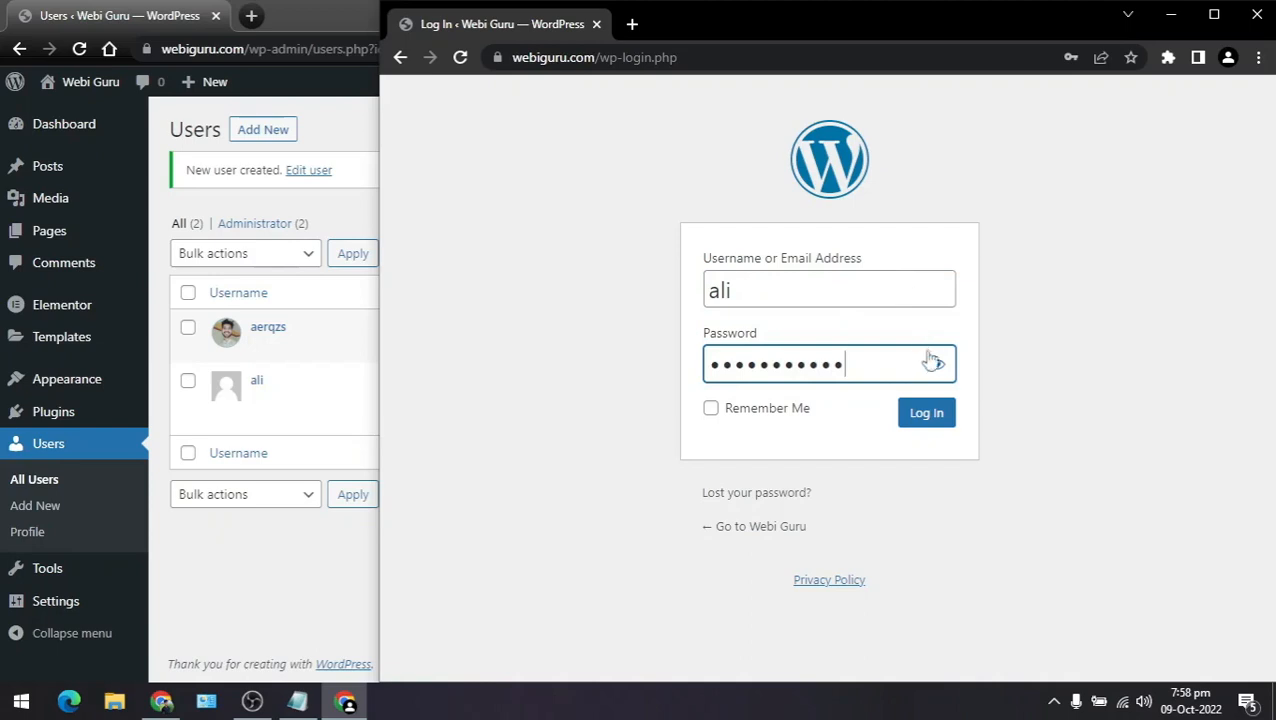
click(928, 420)
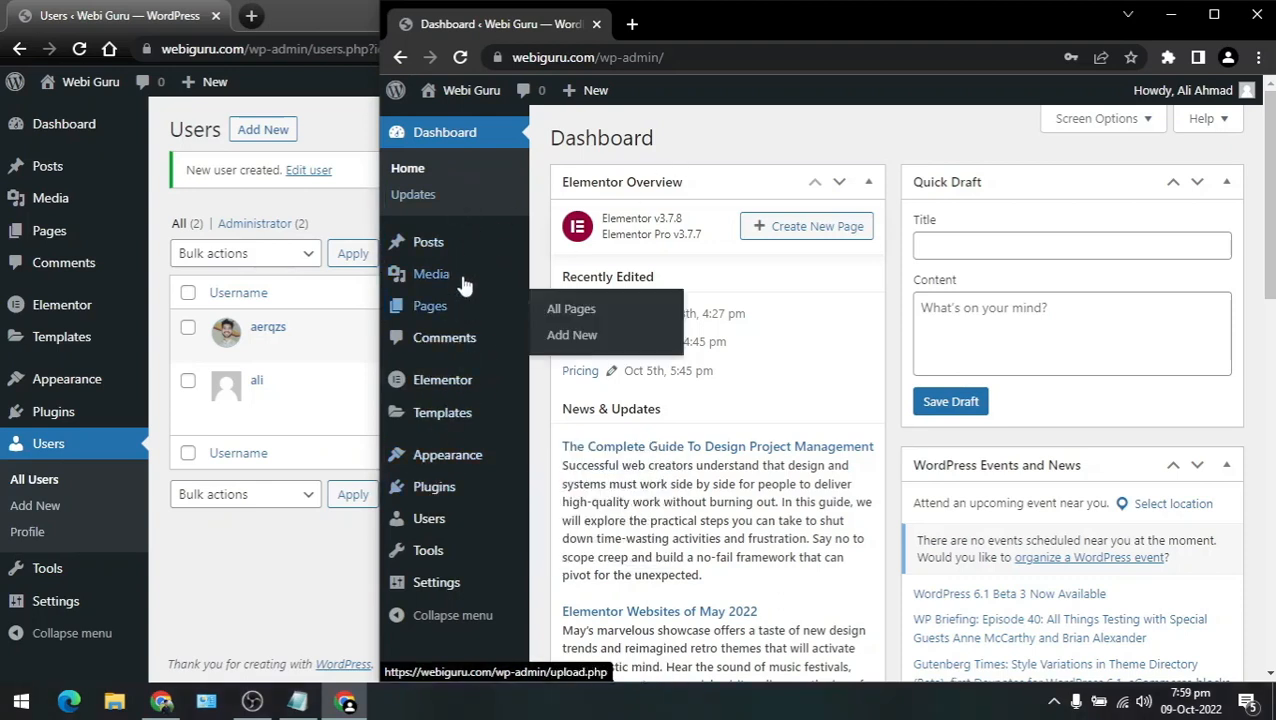
mouse_move(459, 469)
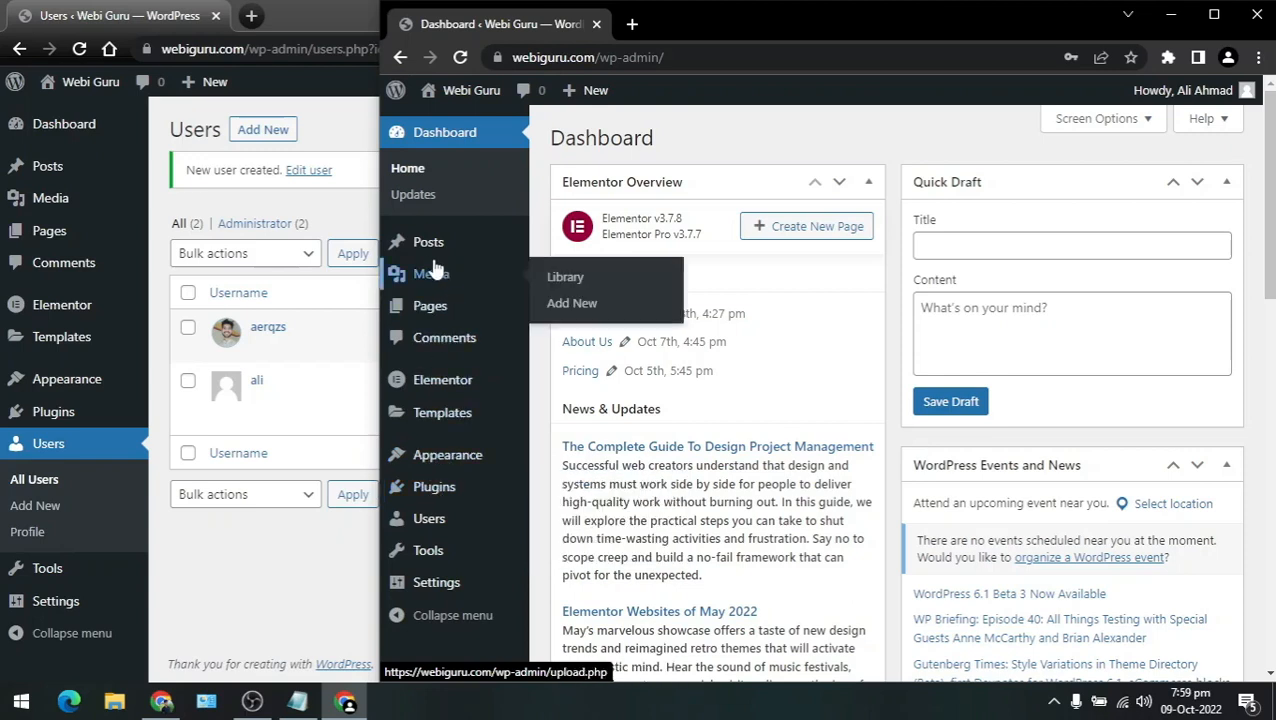
mouse_move(431, 250)
mouse_move(432, 314)
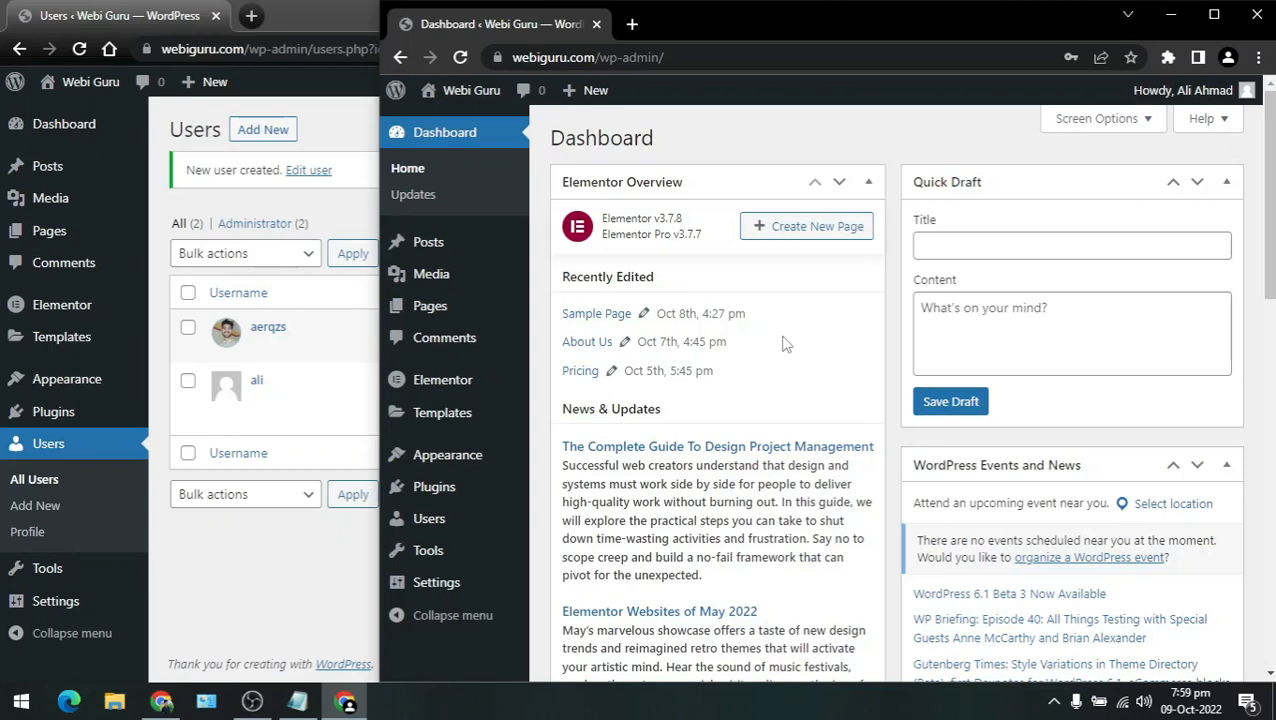
Step: On the new user's Edit User page, change the role from Administrator to Editor
click(283, 547)
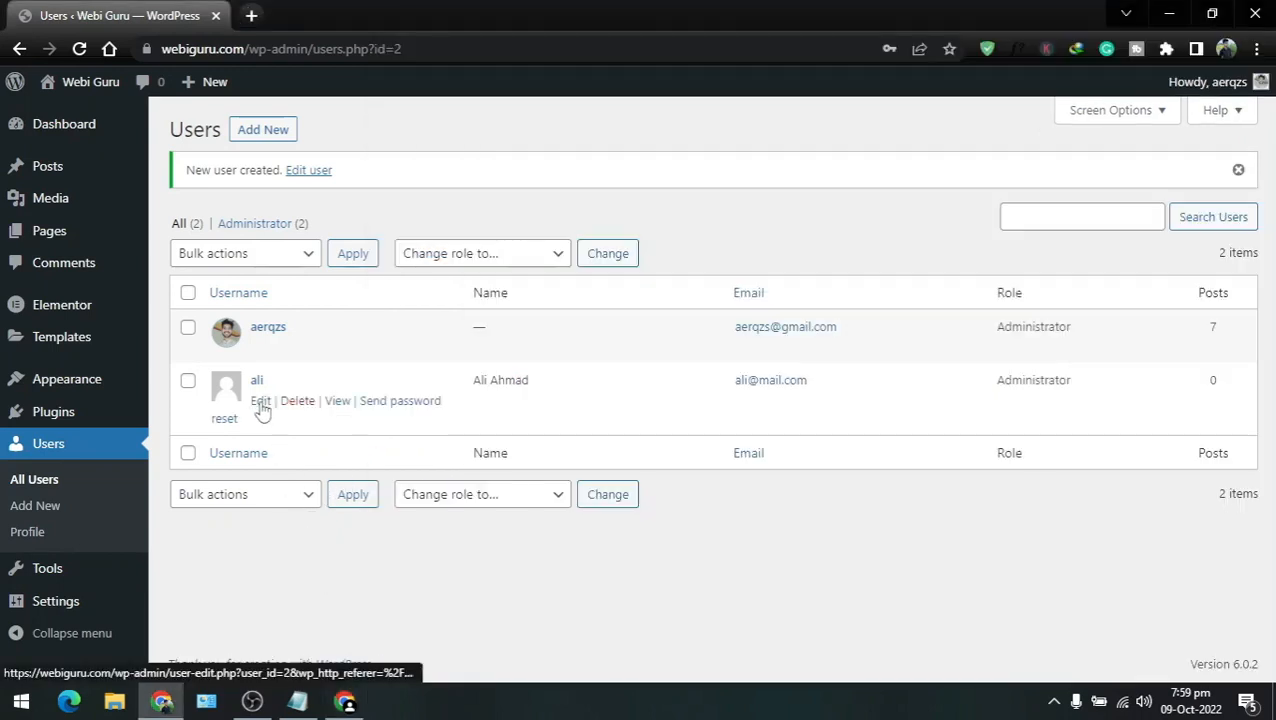
click(260, 401)
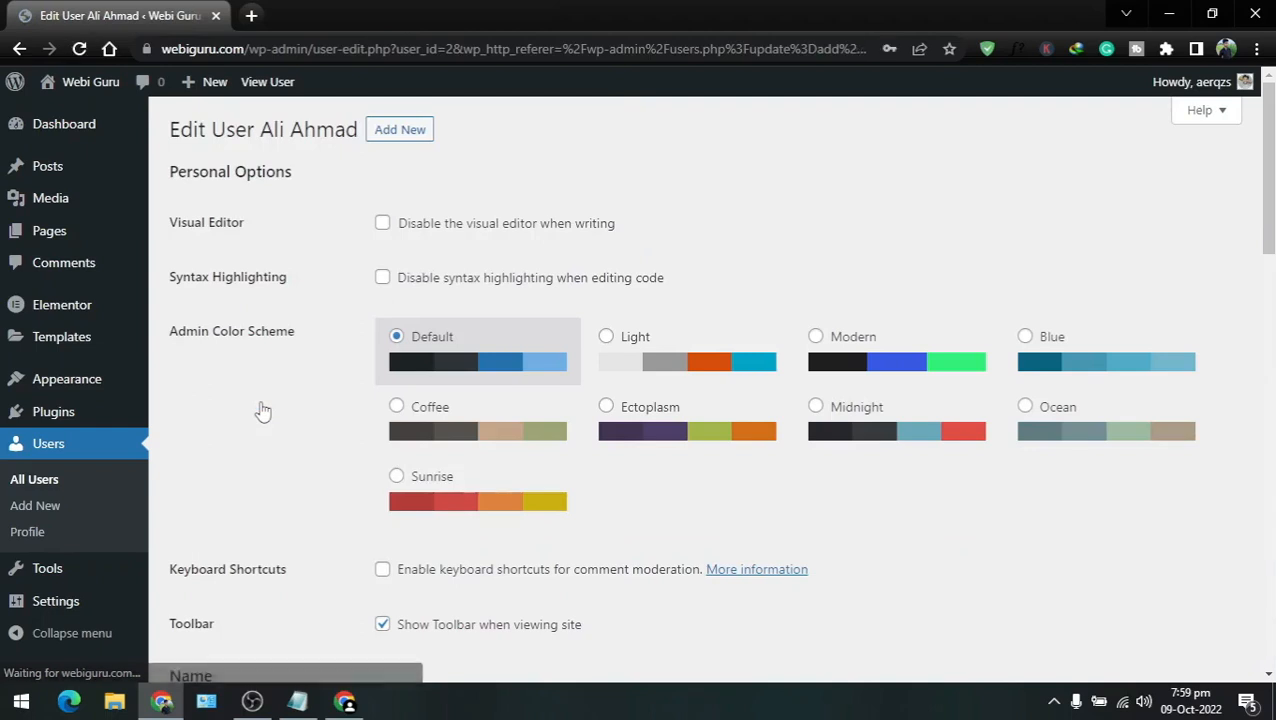
scroll(262, 410, down, 5)
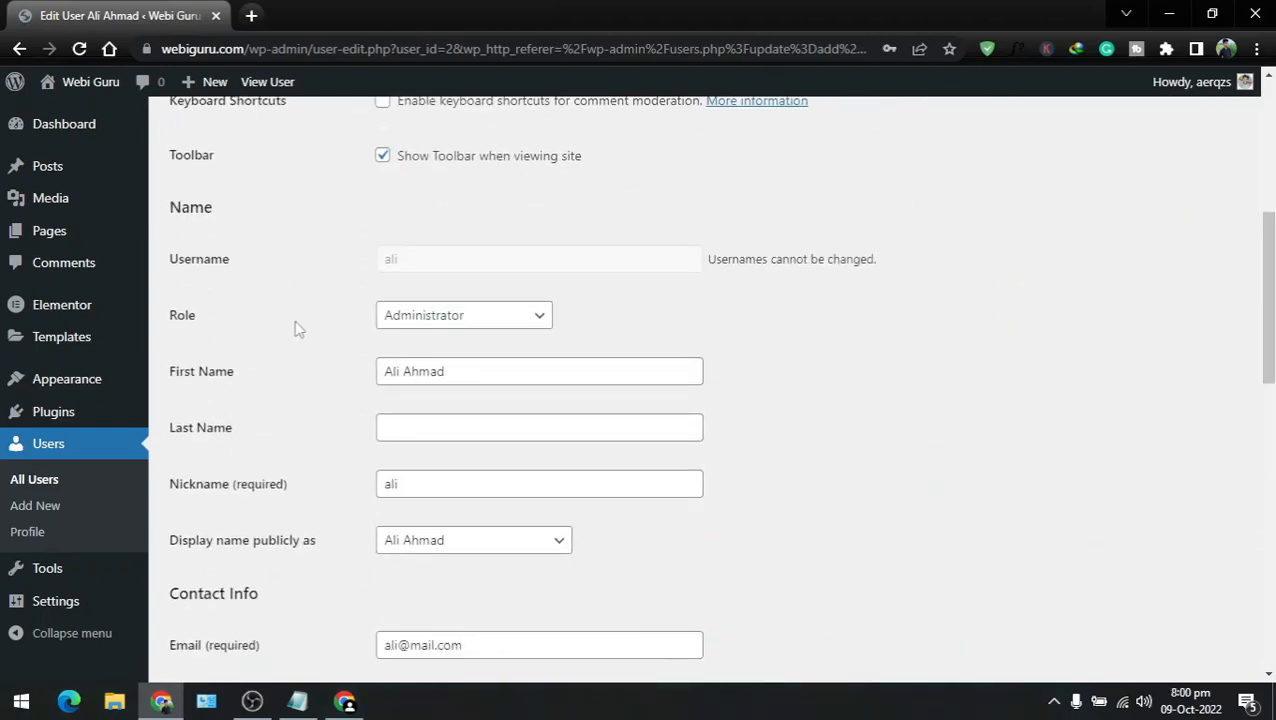
click(455, 318)
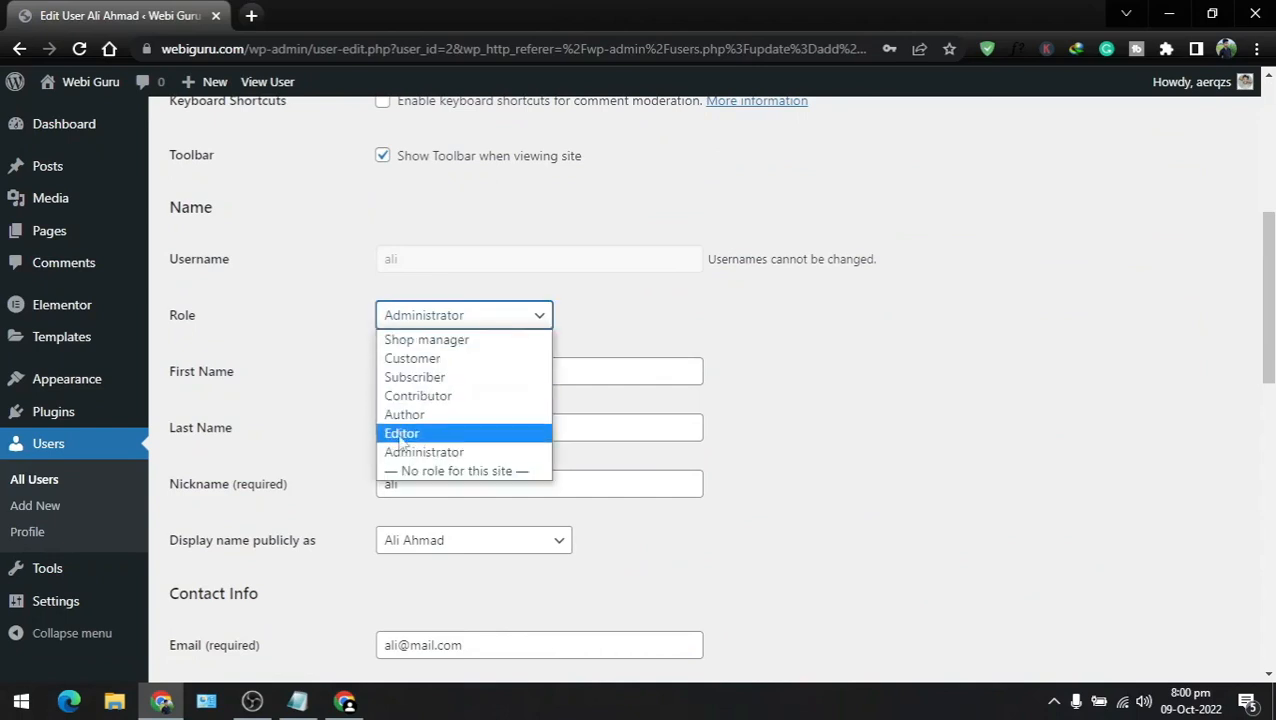
click(404, 433)
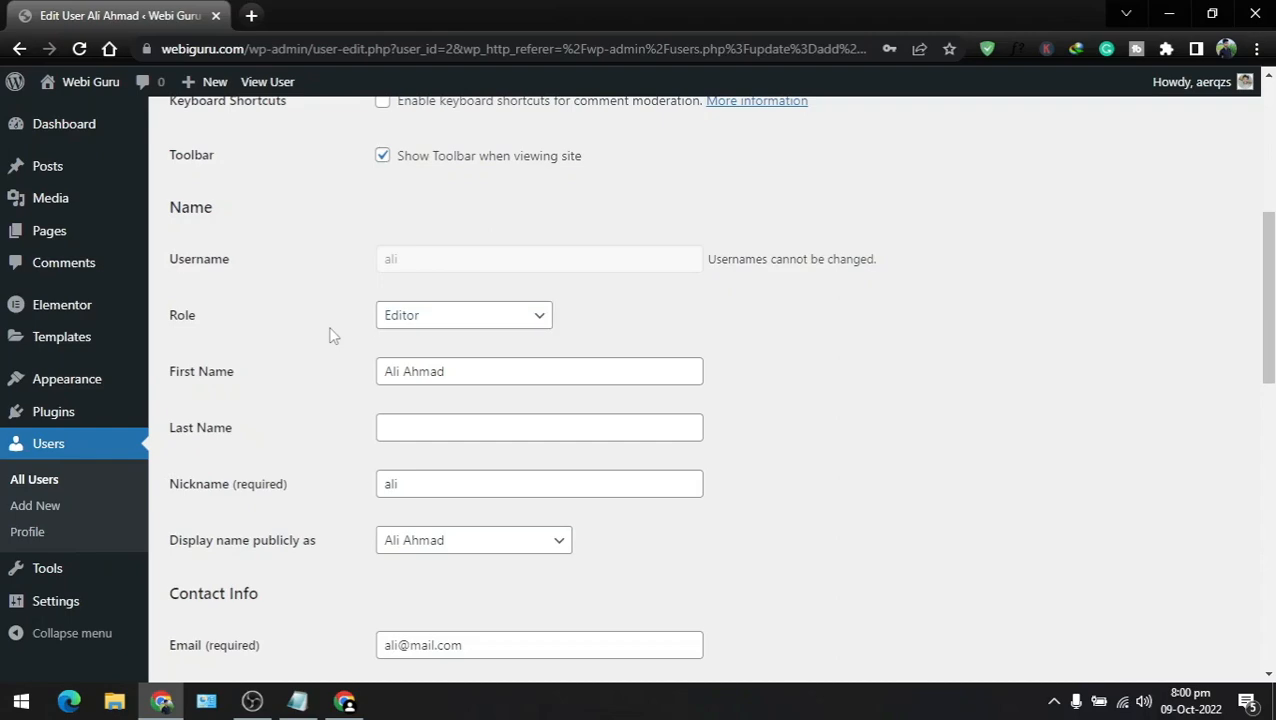
Step: Save the profile with Update User so the Editor role is confirmed
scroll(333, 337, down, 10)
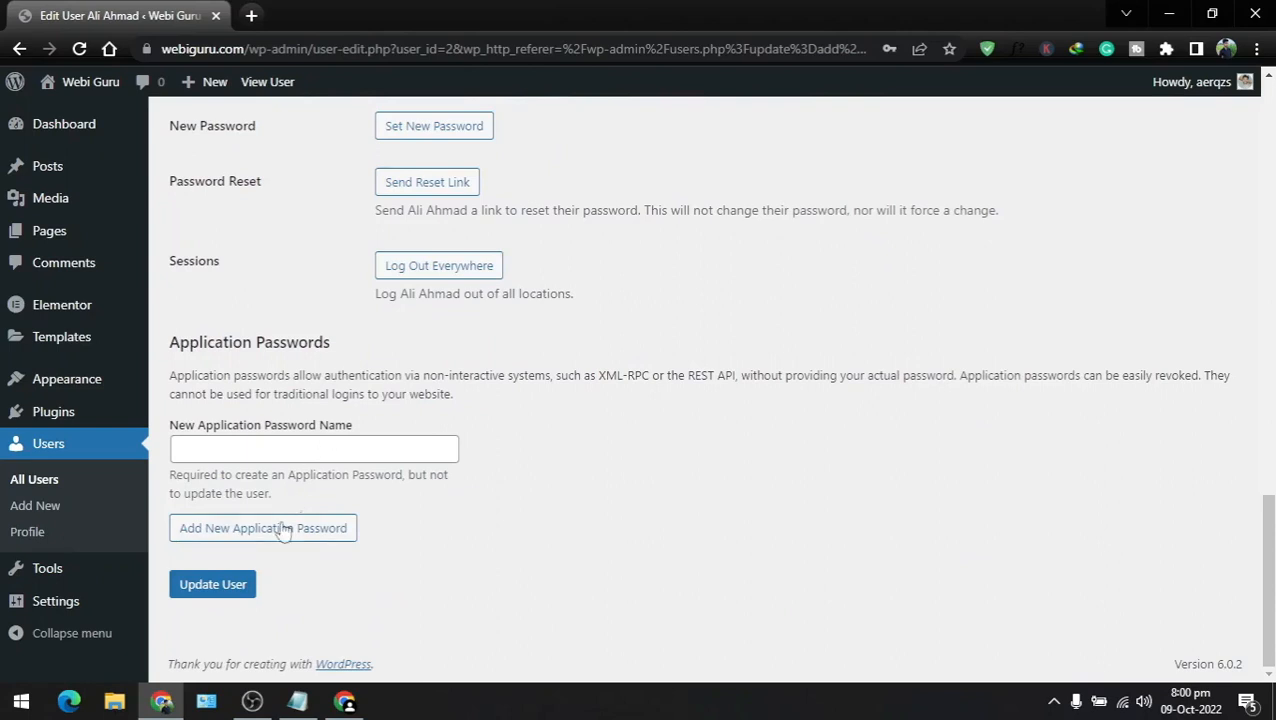
click(203, 590)
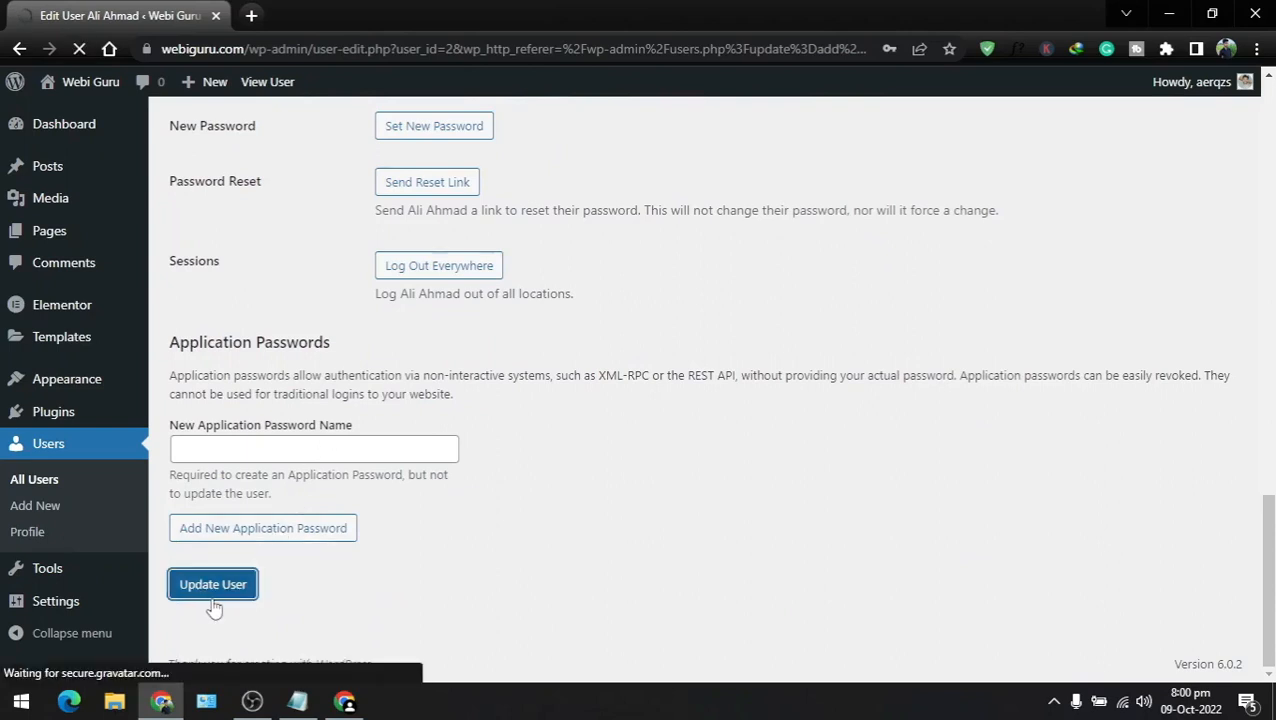
click(344, 700)
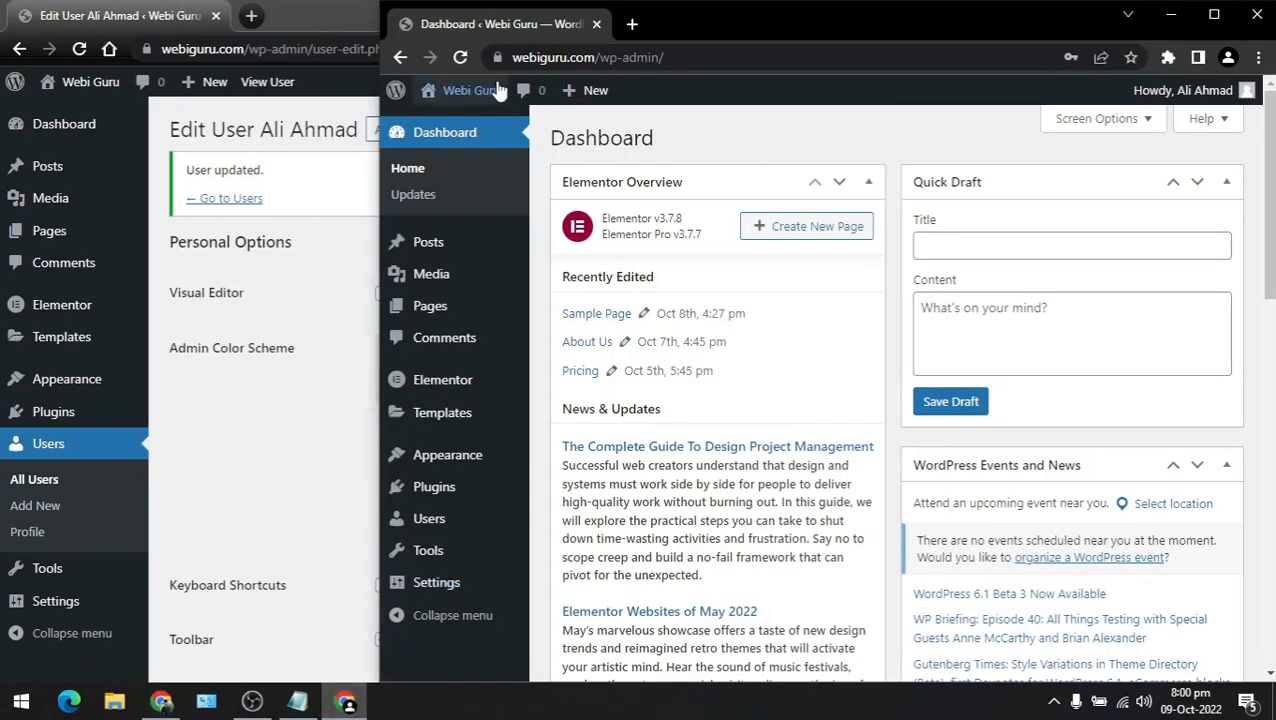
Step: Reload the Editor's Dashboard, then browse All Pages, the About Us page, and All Posts
click(461, 58)
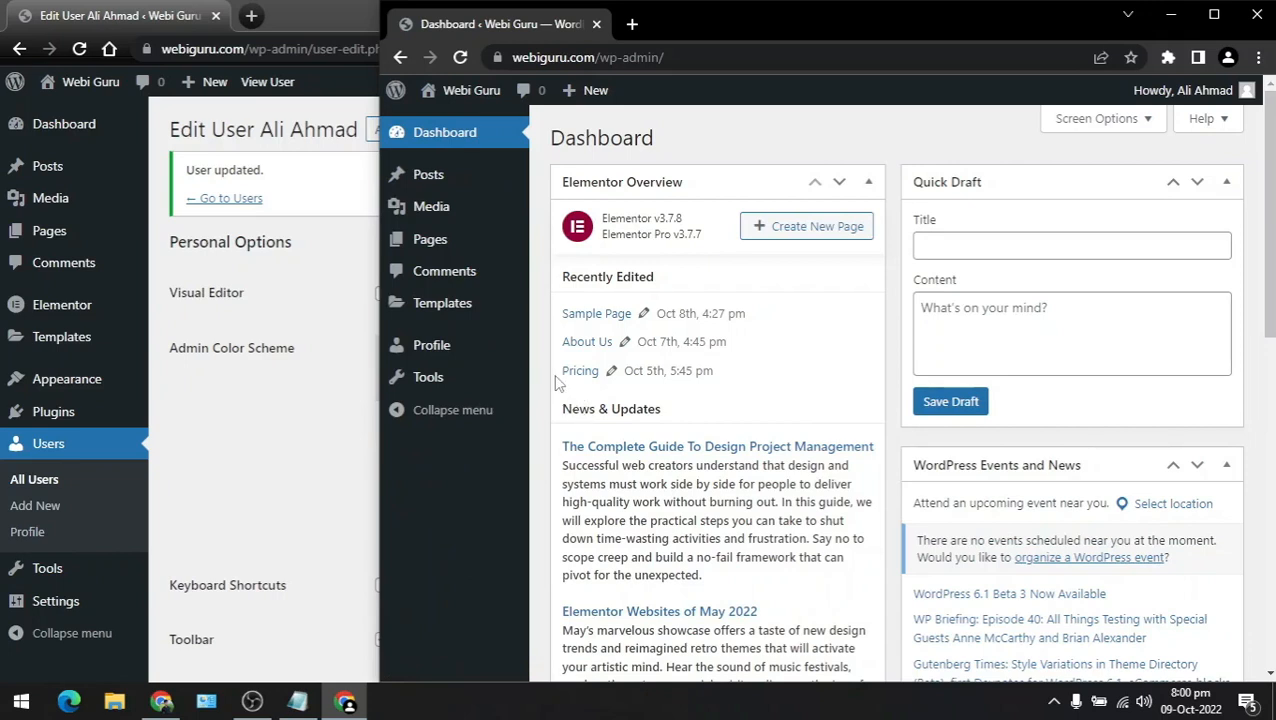
mouse_move(452, 183)
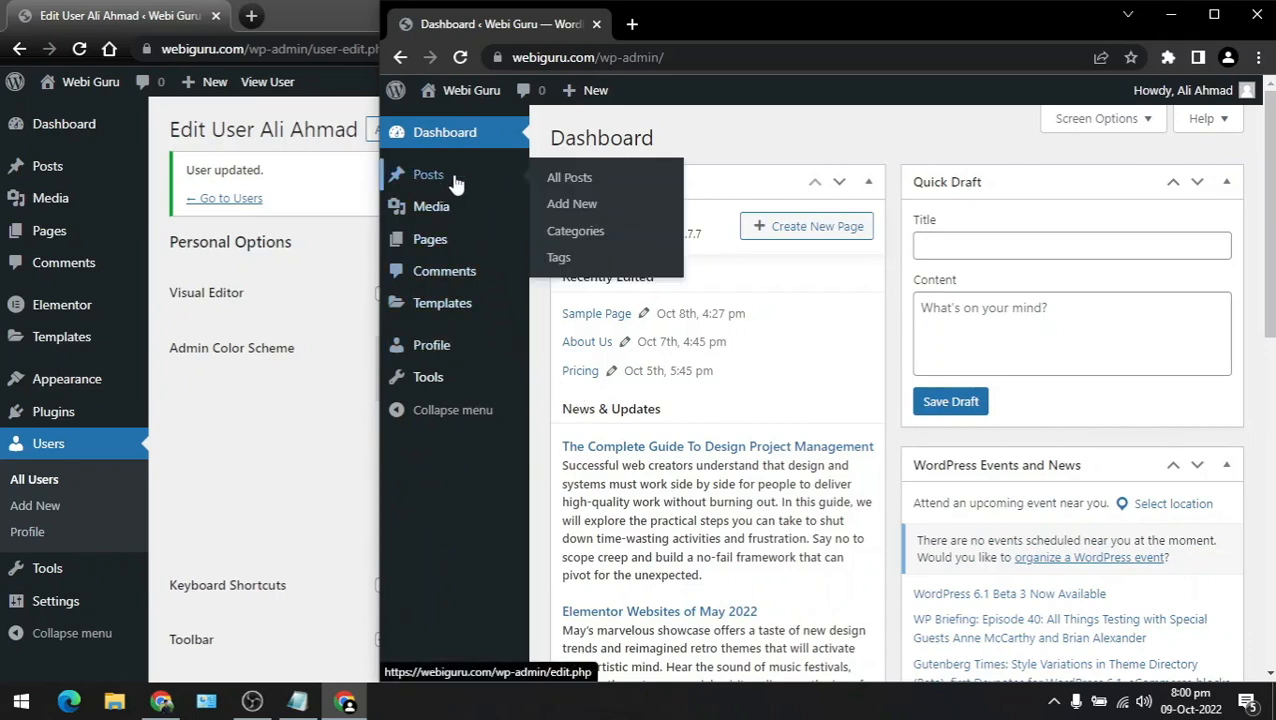
mouse_move(448, 255)
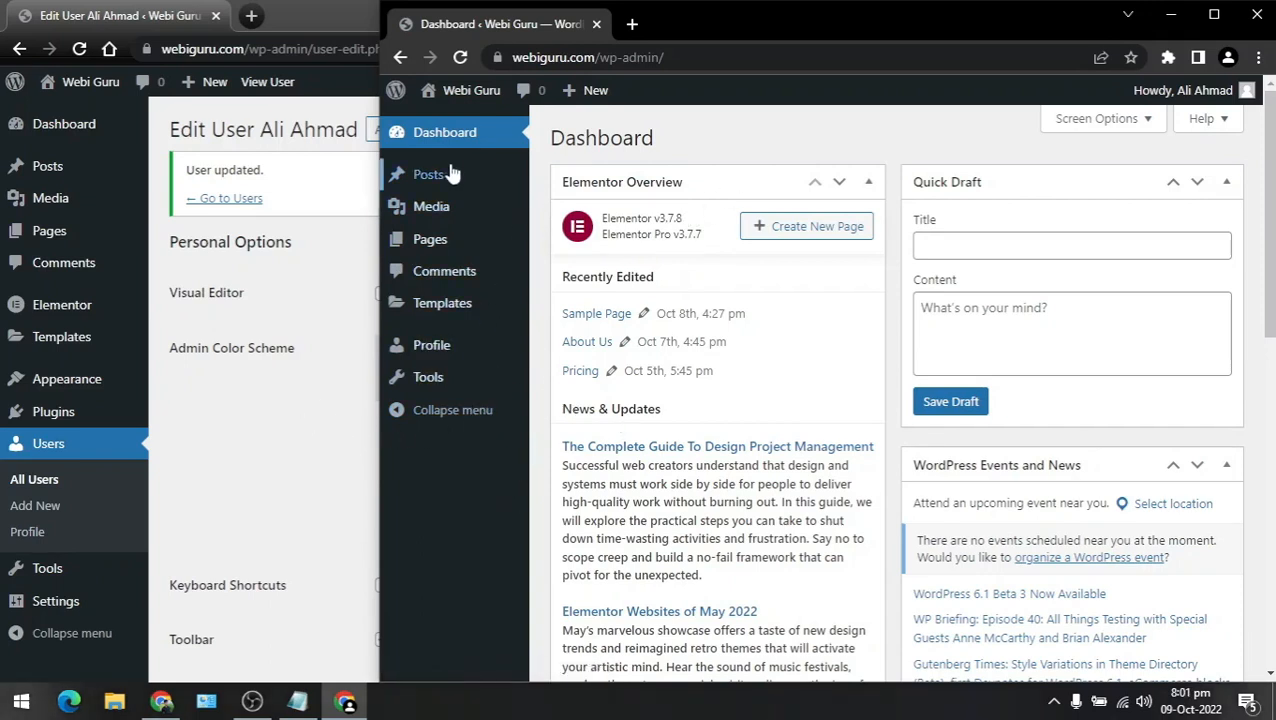
click(435, 246)
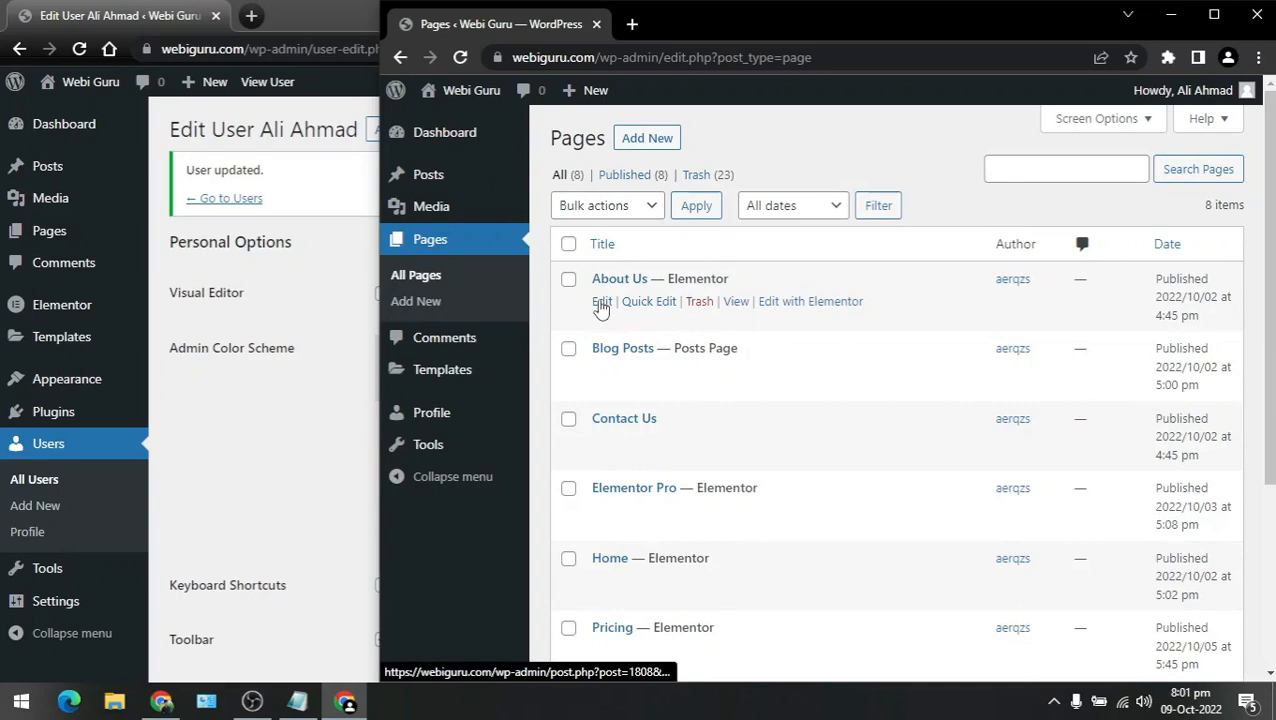
click(601, 305)
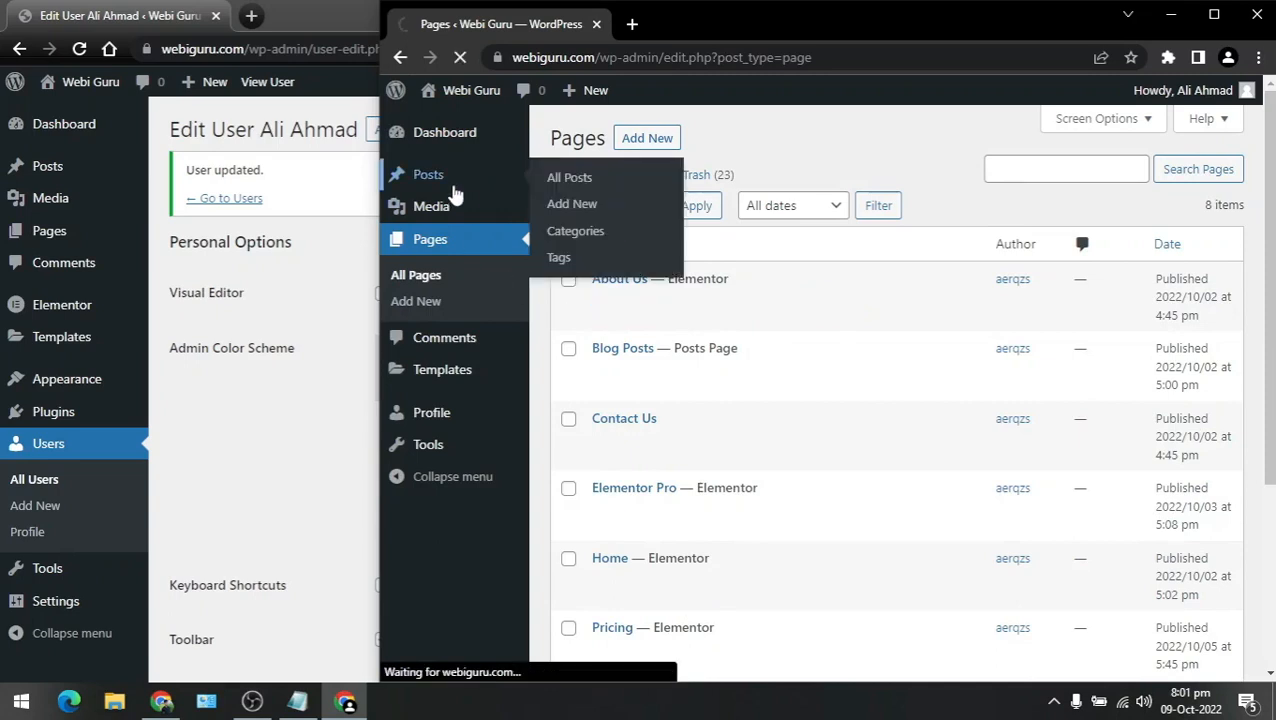
click(453, 186)
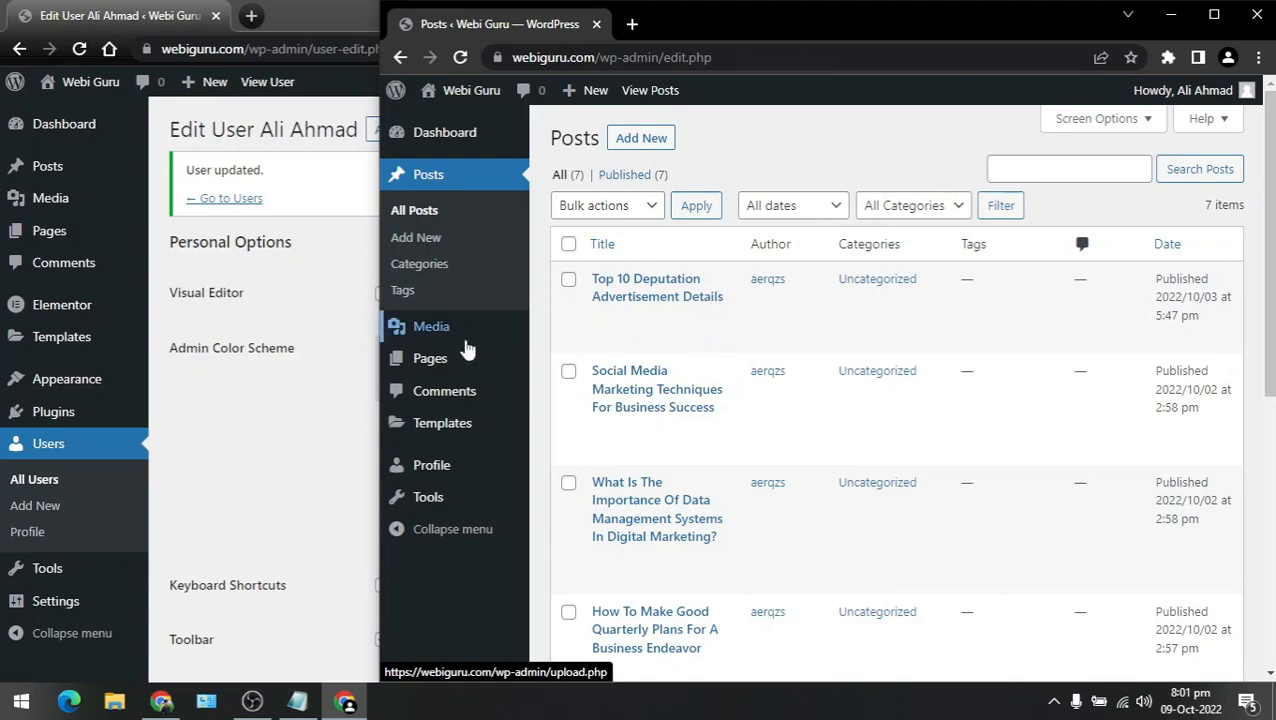
Step: In the administrator's Edit User page, change the user's role from Editor to Author and update
click(283, 416)
scroll(291, 403, down, 5)
scroll(292, 402, up, 1)
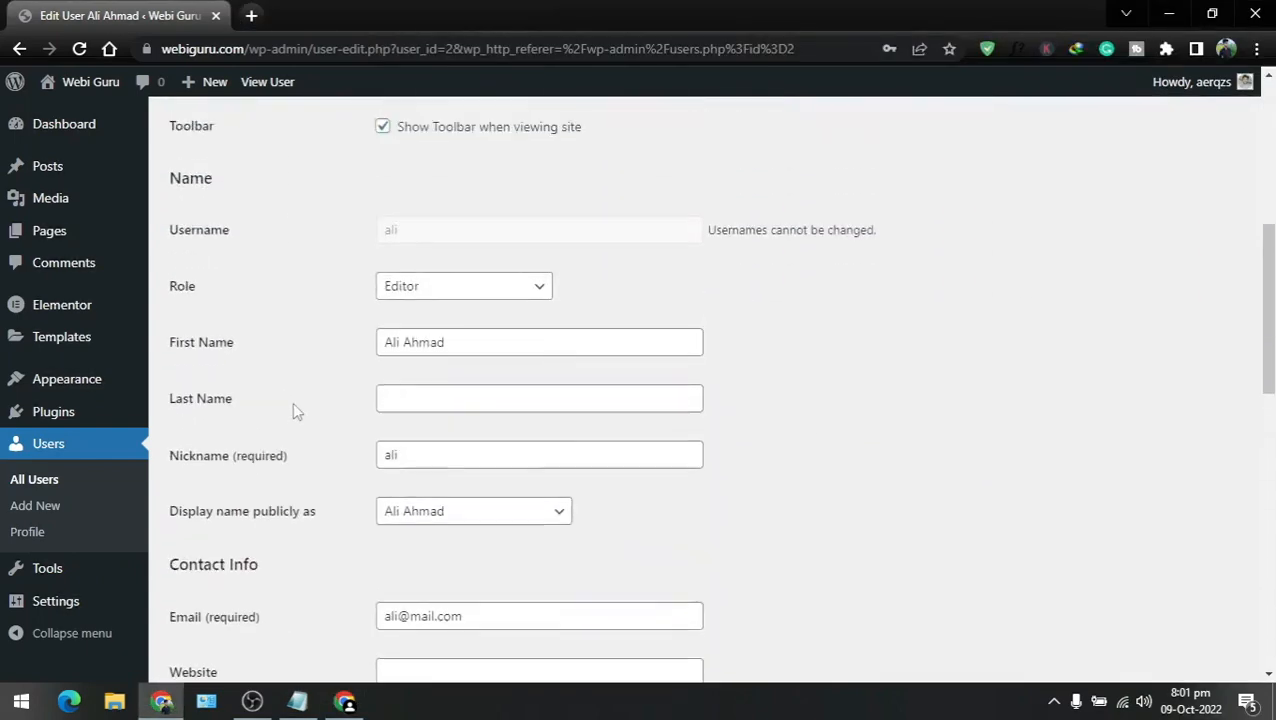
scroll(292, 402, up, 1)
click(427, 338)
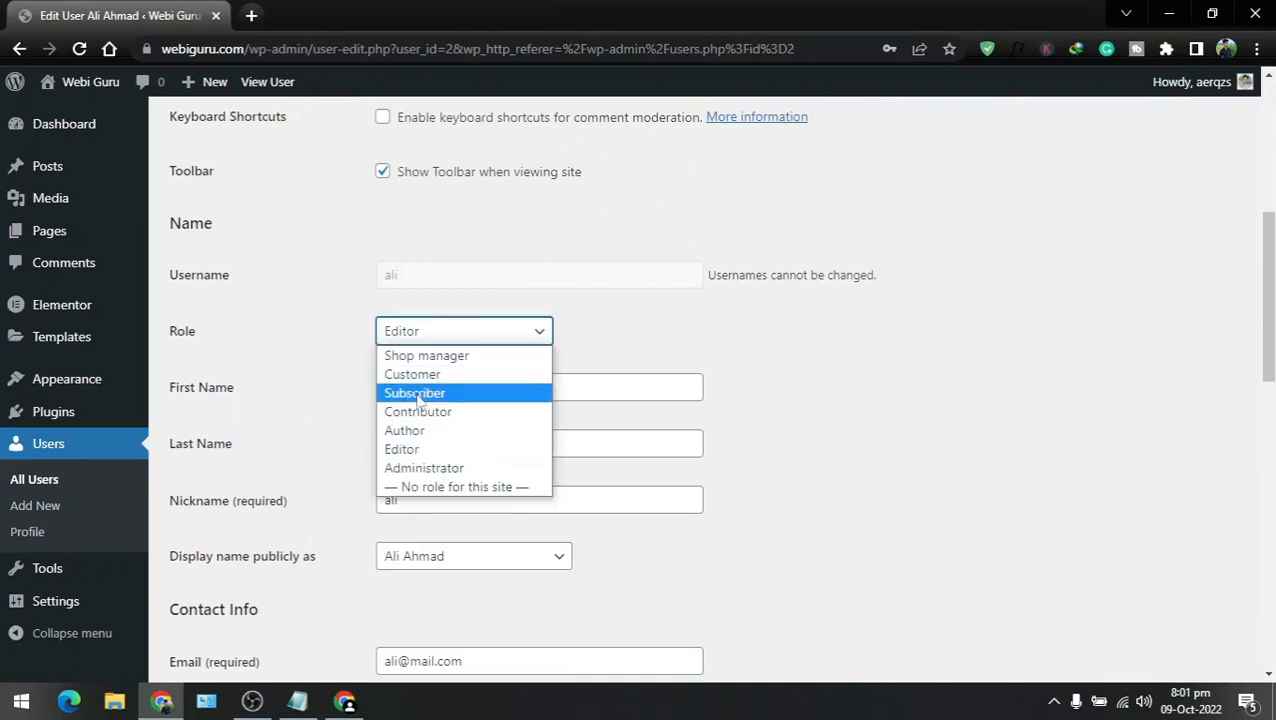
click(414, 436)
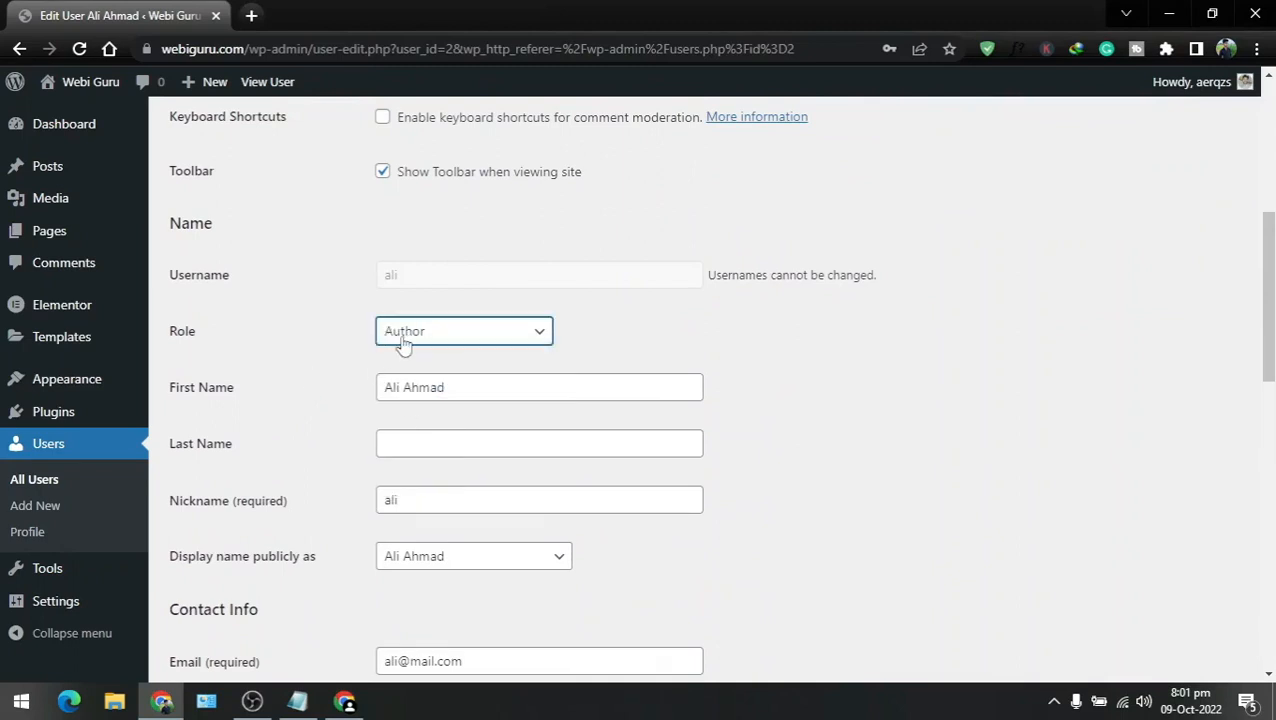
scroll(331, 366, down, 10)
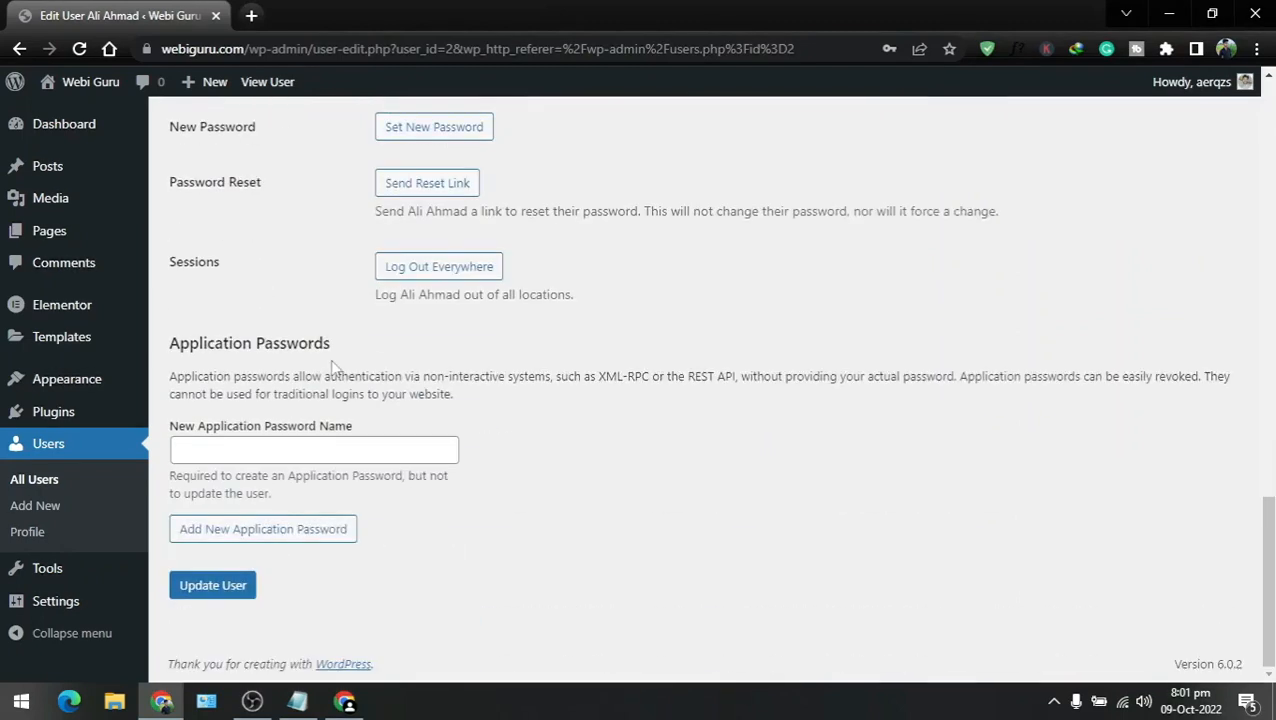
click(207, 590)
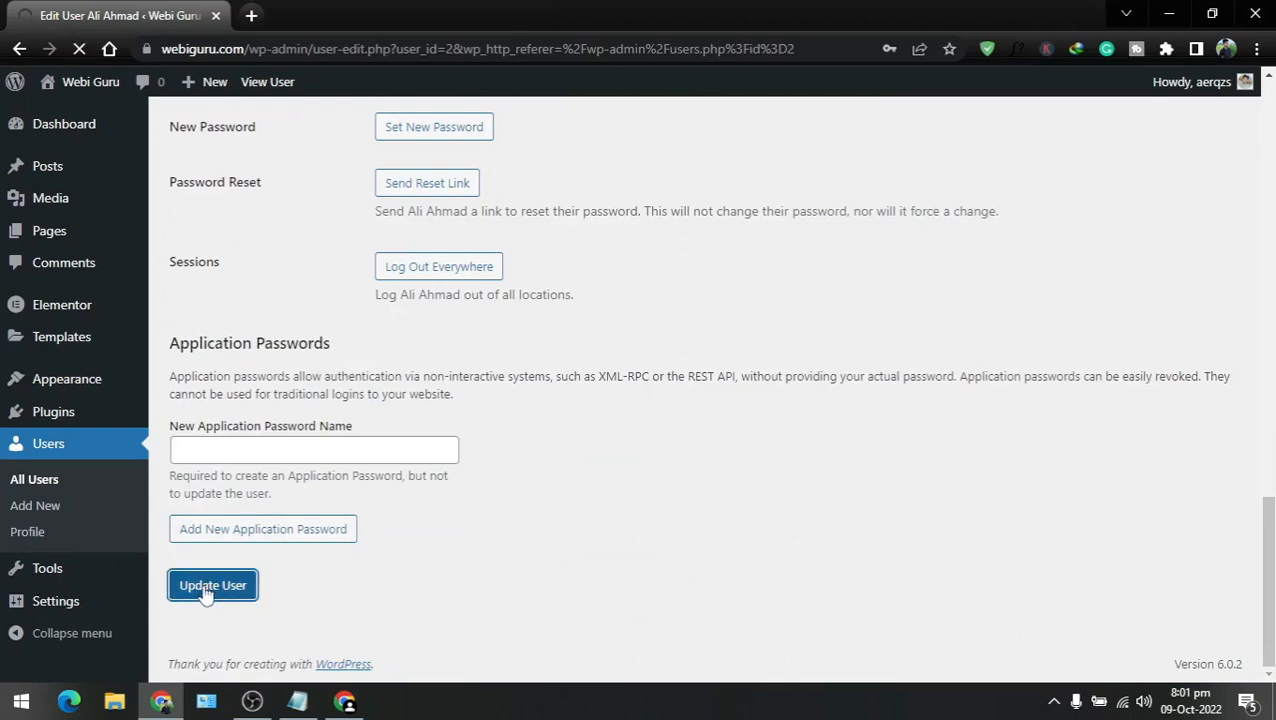
Step: Reload the new user's Posts page in their own window so the Author permissions apply
click(346, 702)
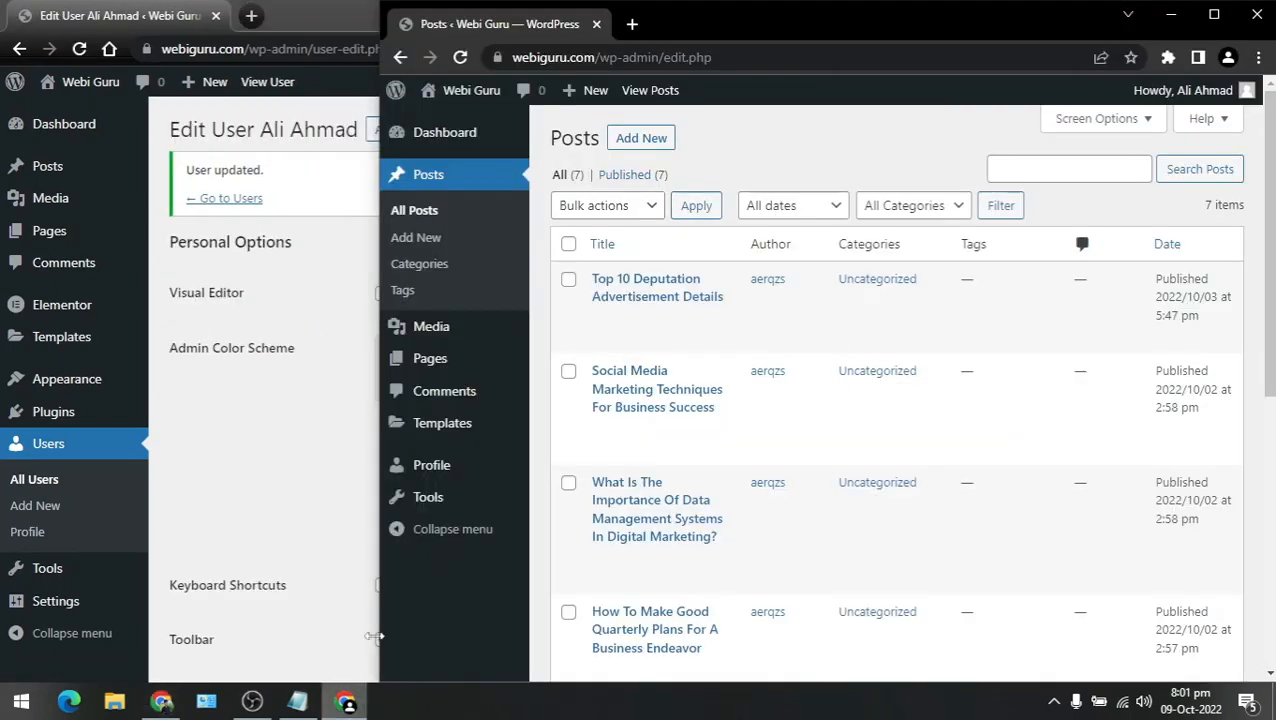
click(461, 58)
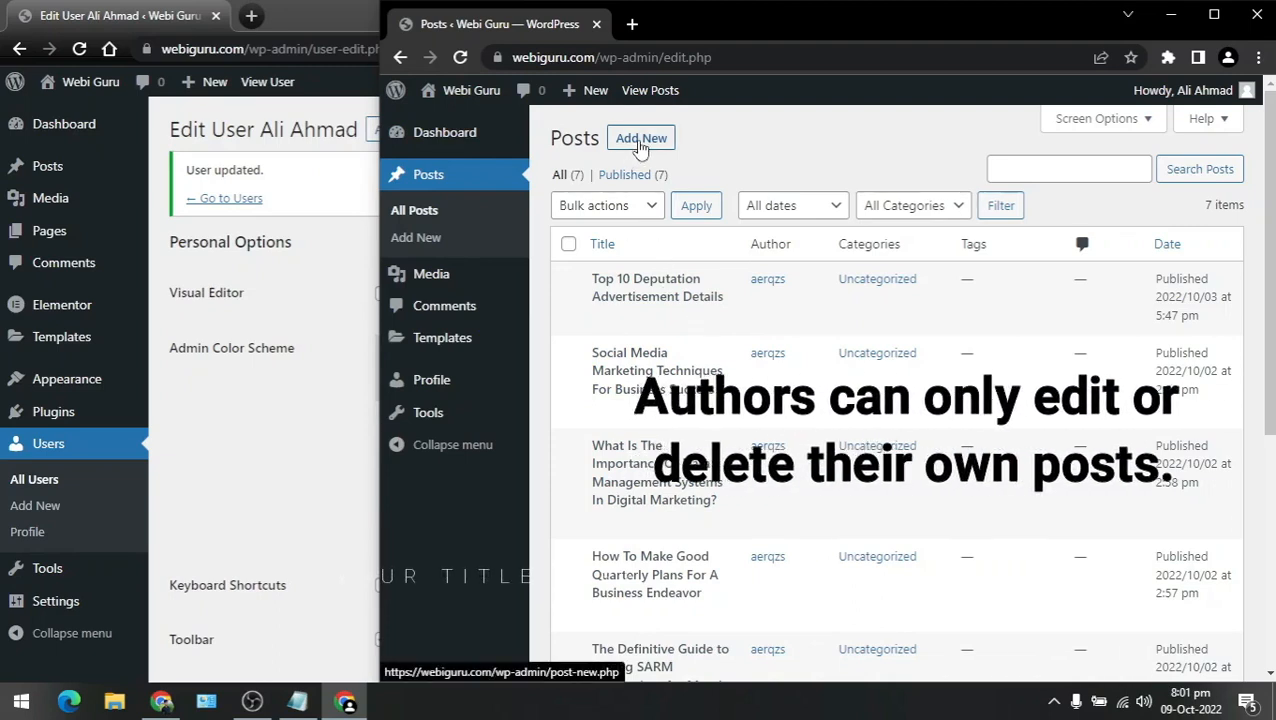
Step: Publish the 'Top 5 Places to visit in Pakistan' post as the Author
click(640, 140)
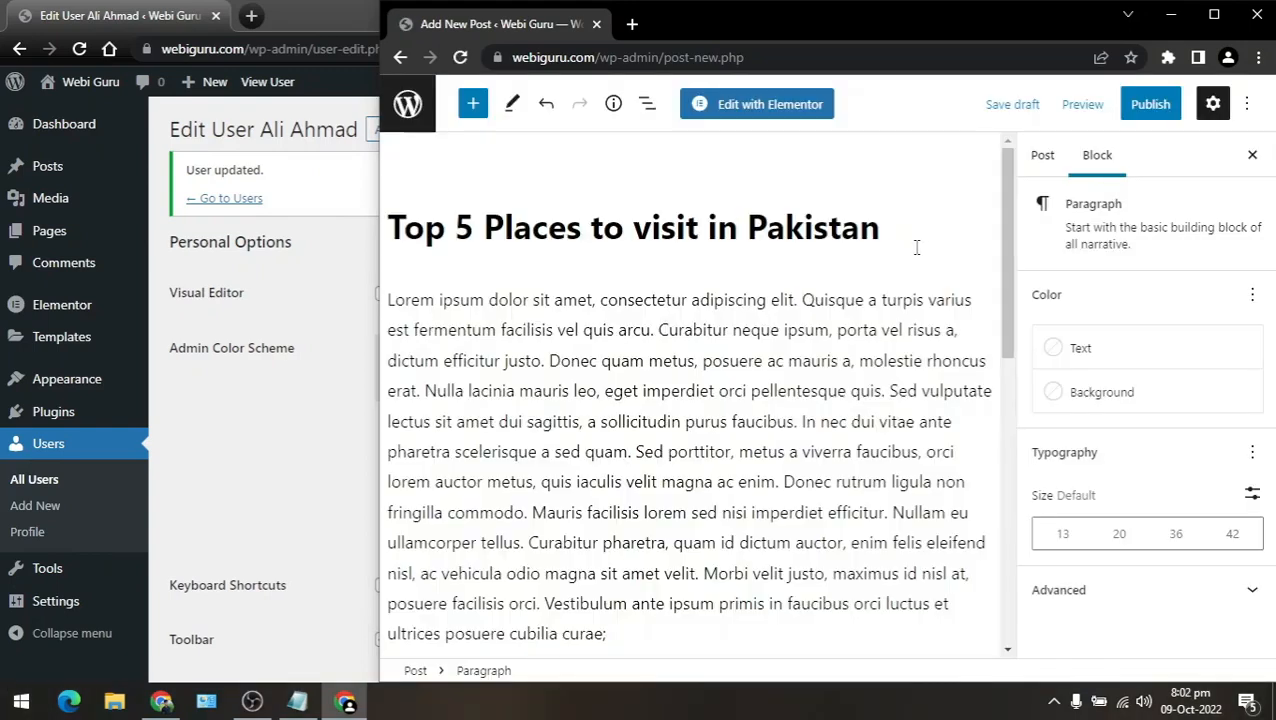
click(1153, 112)
click(1105, 114)
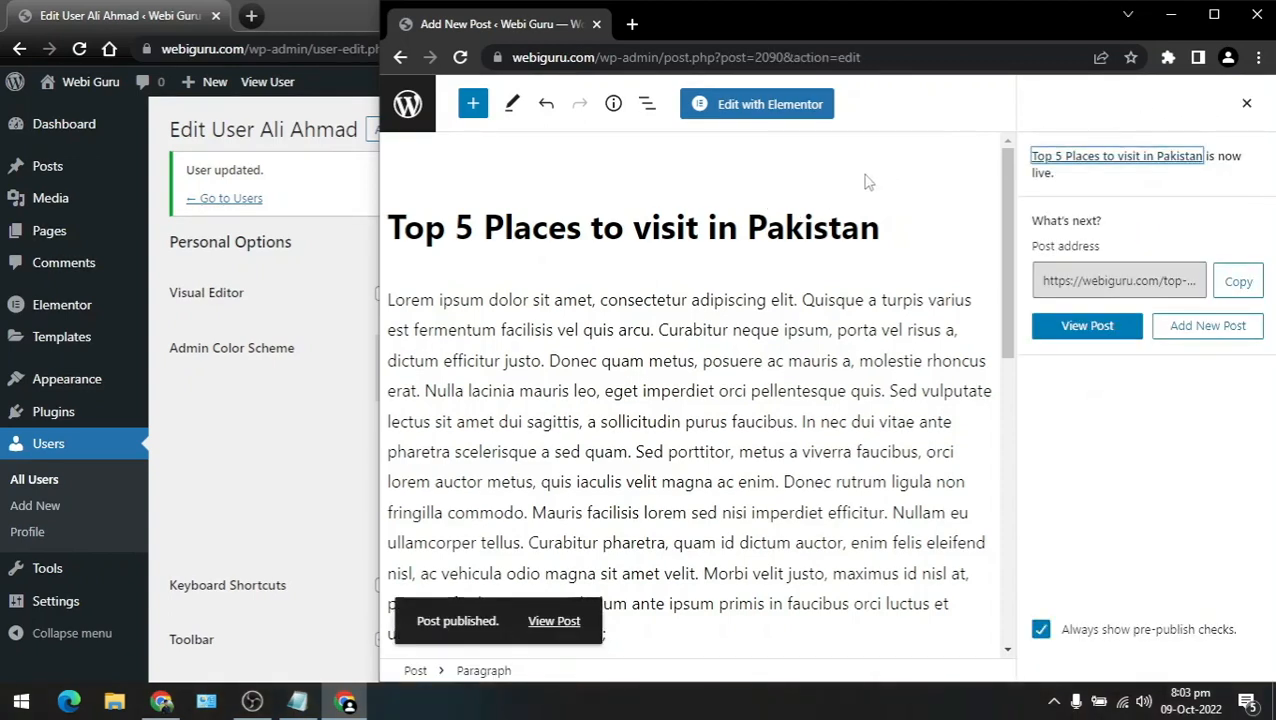
click(1246, 103)
Step: Return to Posts and list all eight posts with the All (8) filter
click(408, 104)
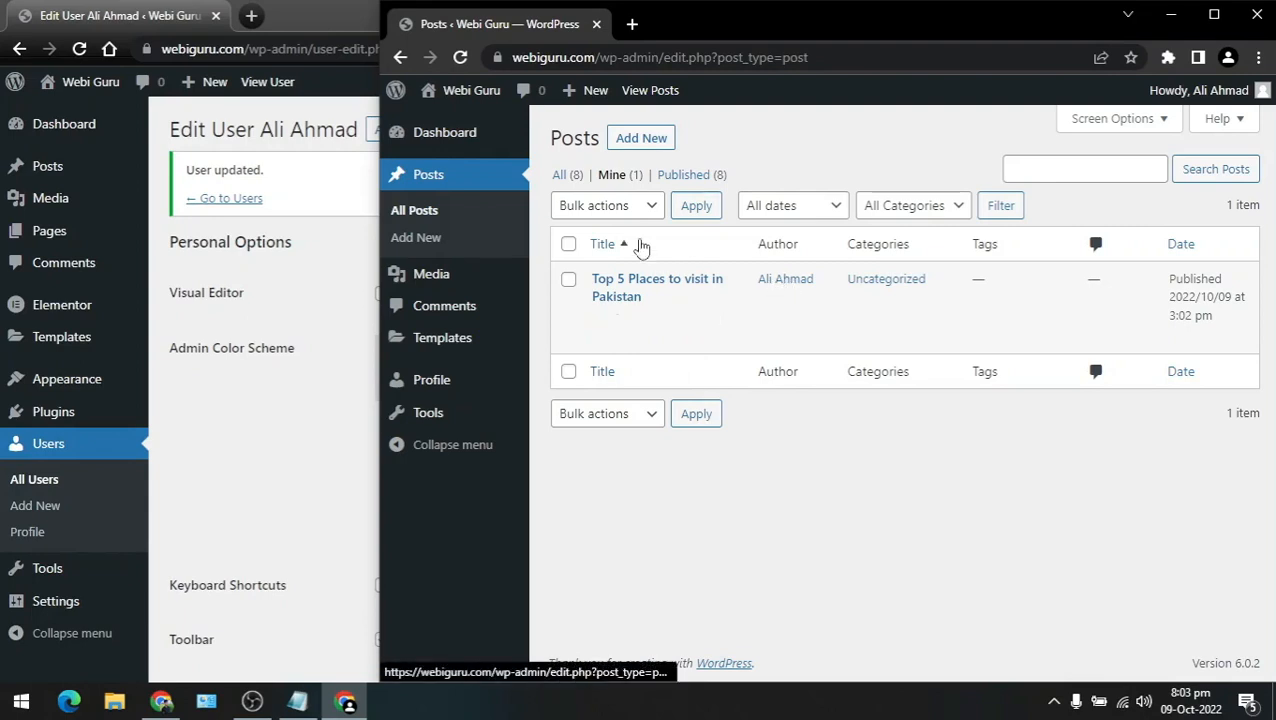
click(567, 178)
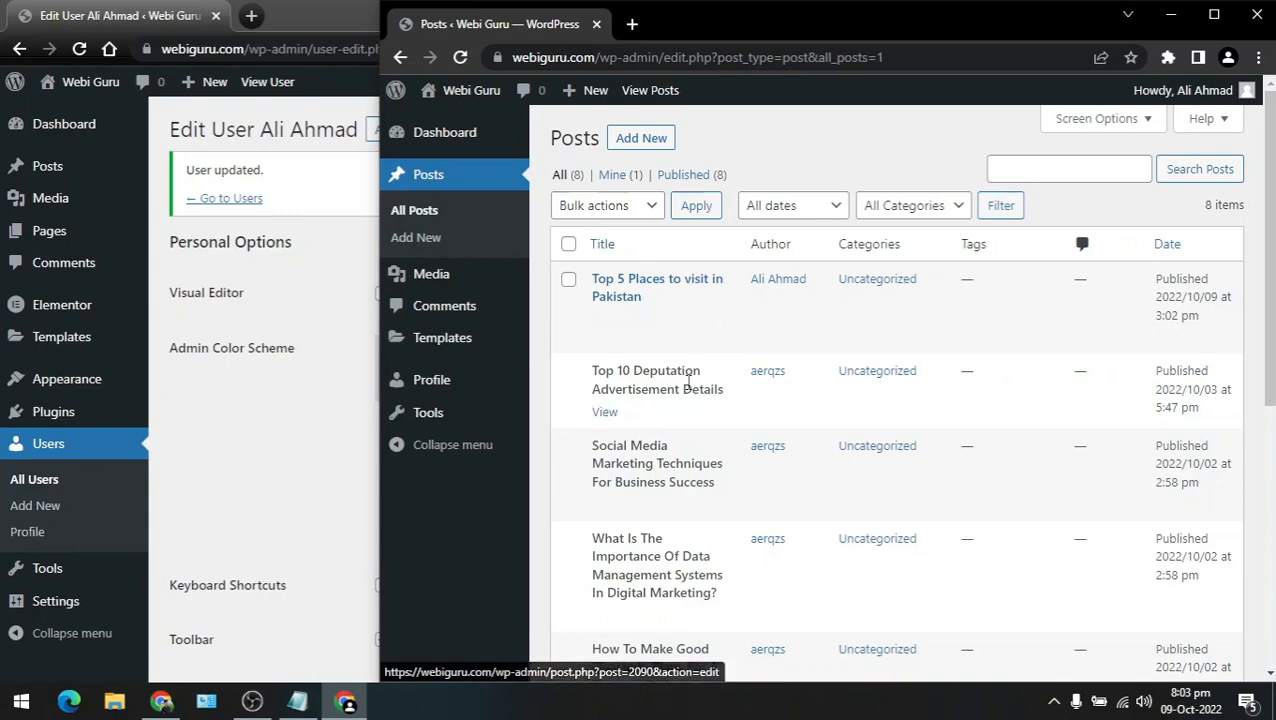
scroll(663, 413, down, 2)
scroll(663, 415, up, 2)
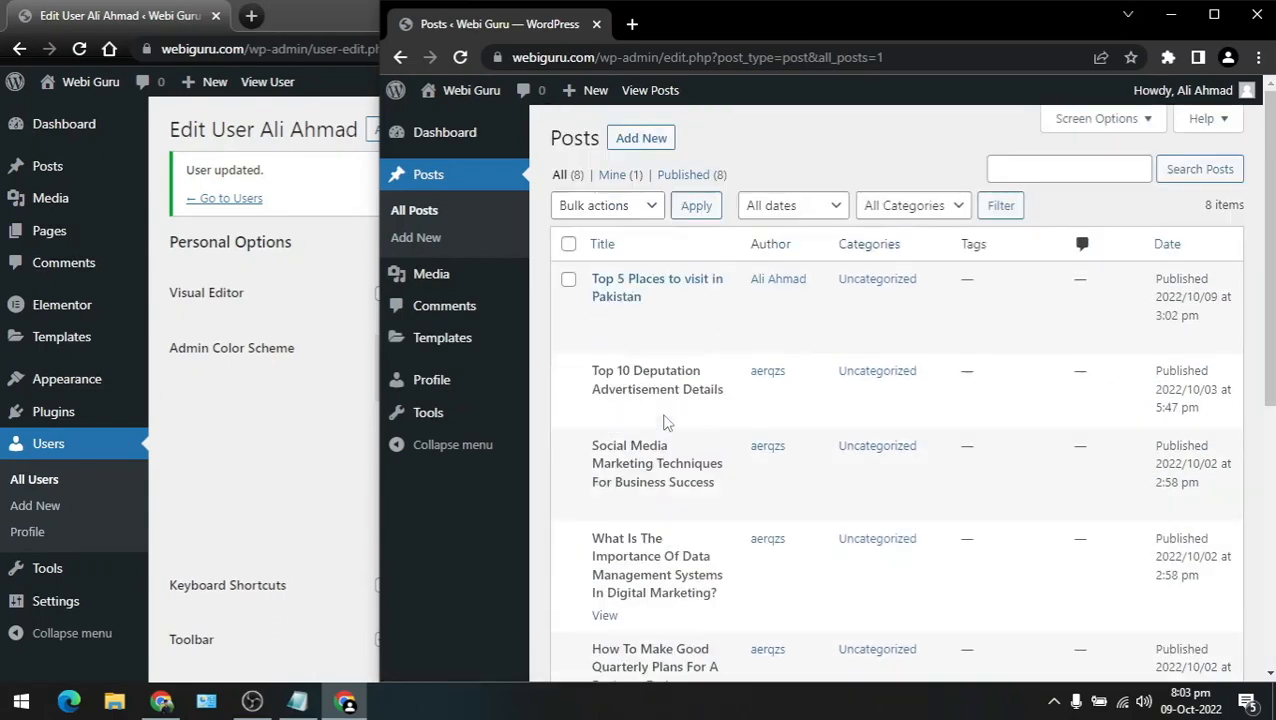
Step: In the admin window, change the test user's role from Author to Contributor and update
click(228, 420)
scroll(250, 405, down, 1)
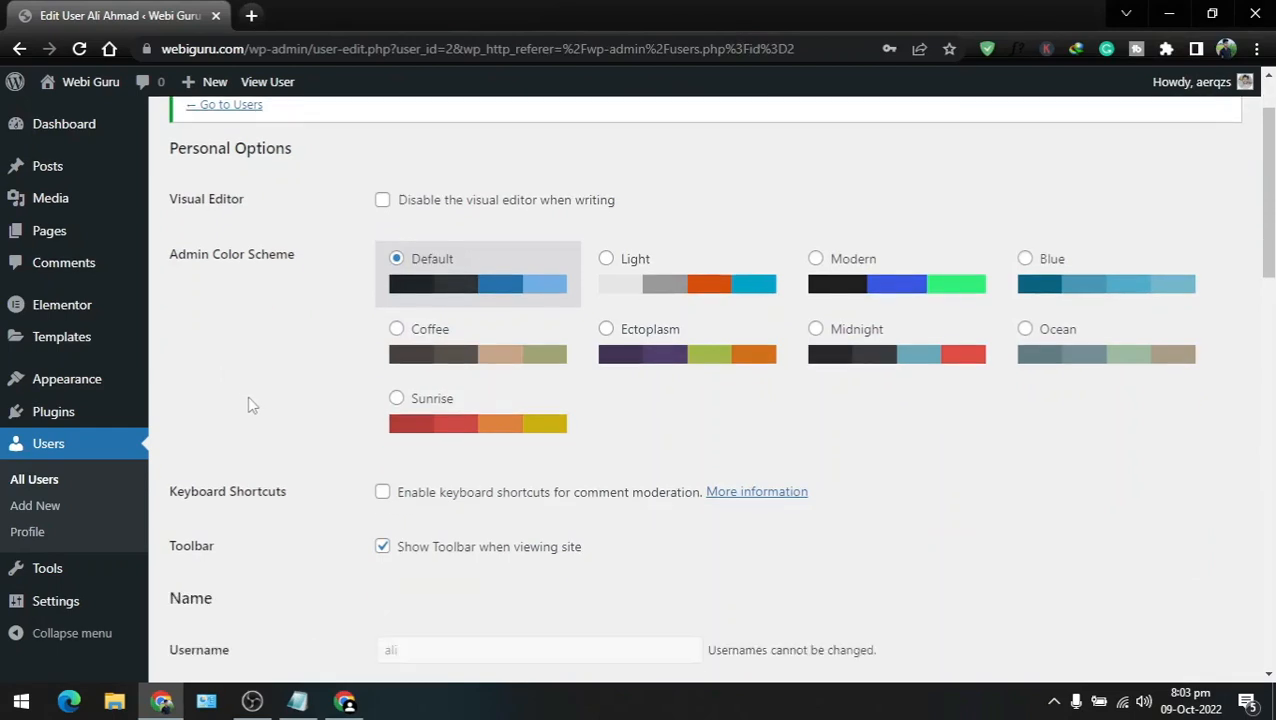
scroll(252, 405, down, 4)
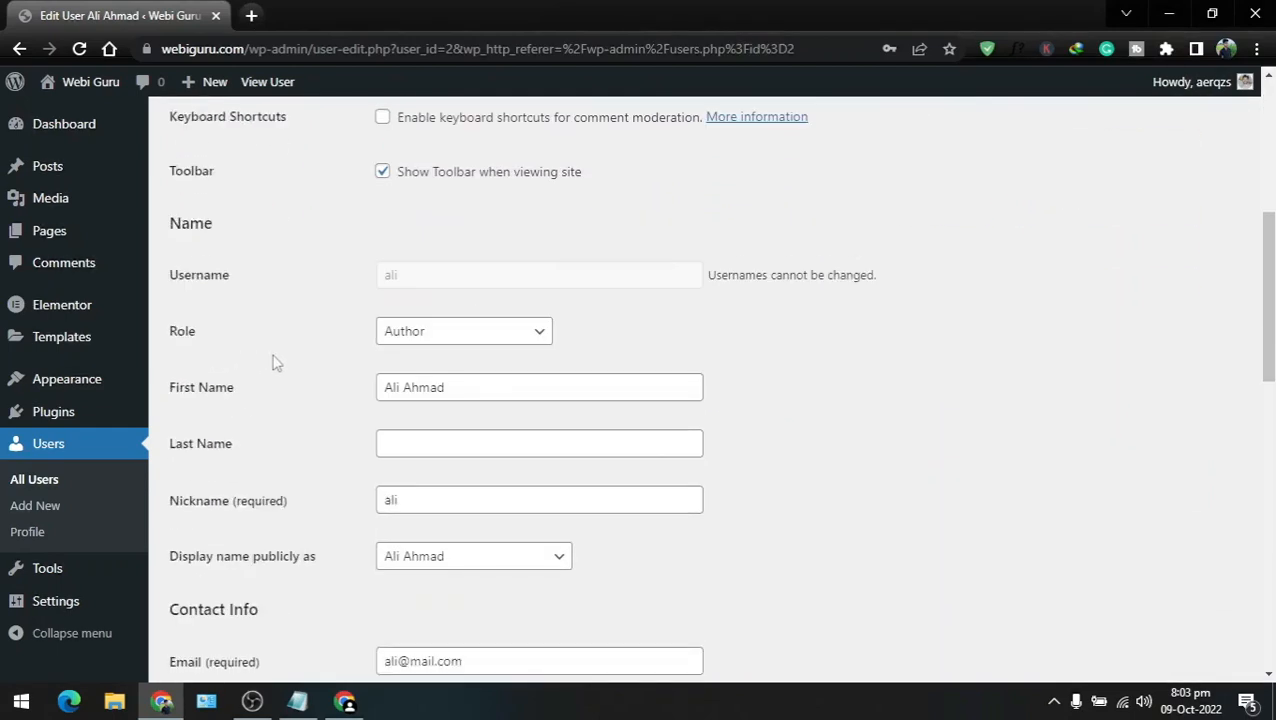
click(449, 340)
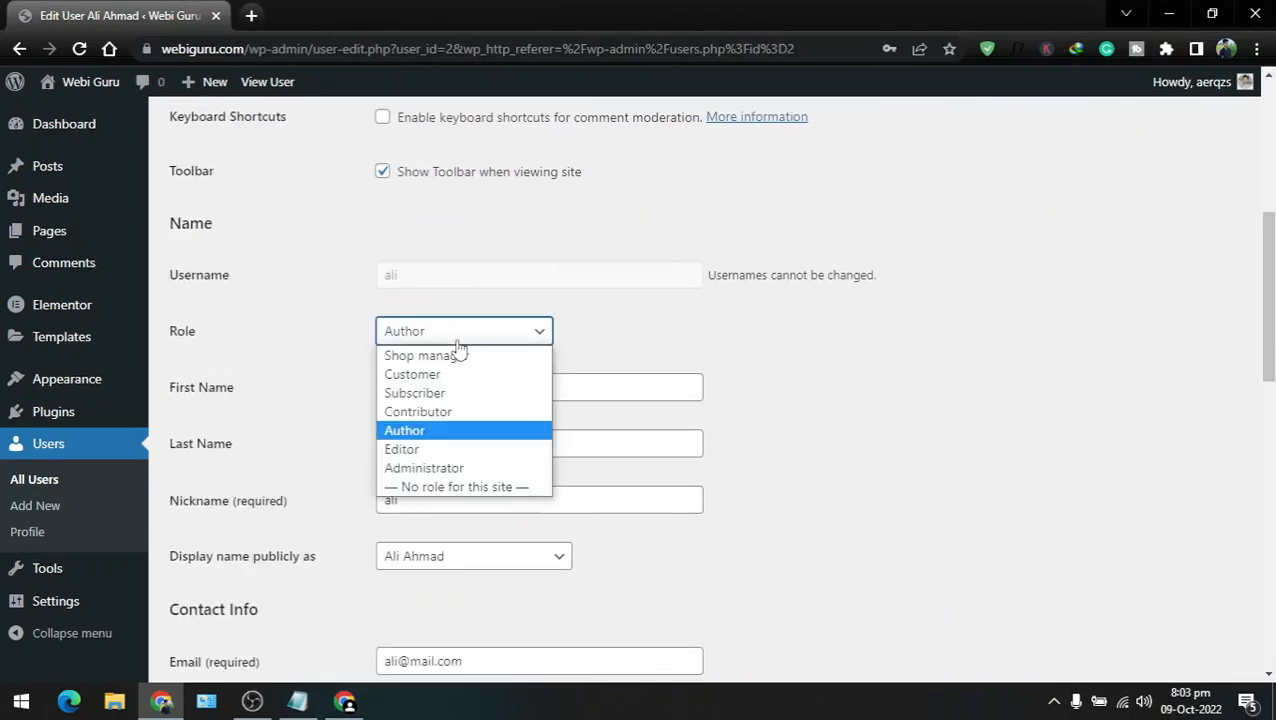
click(427, 414)
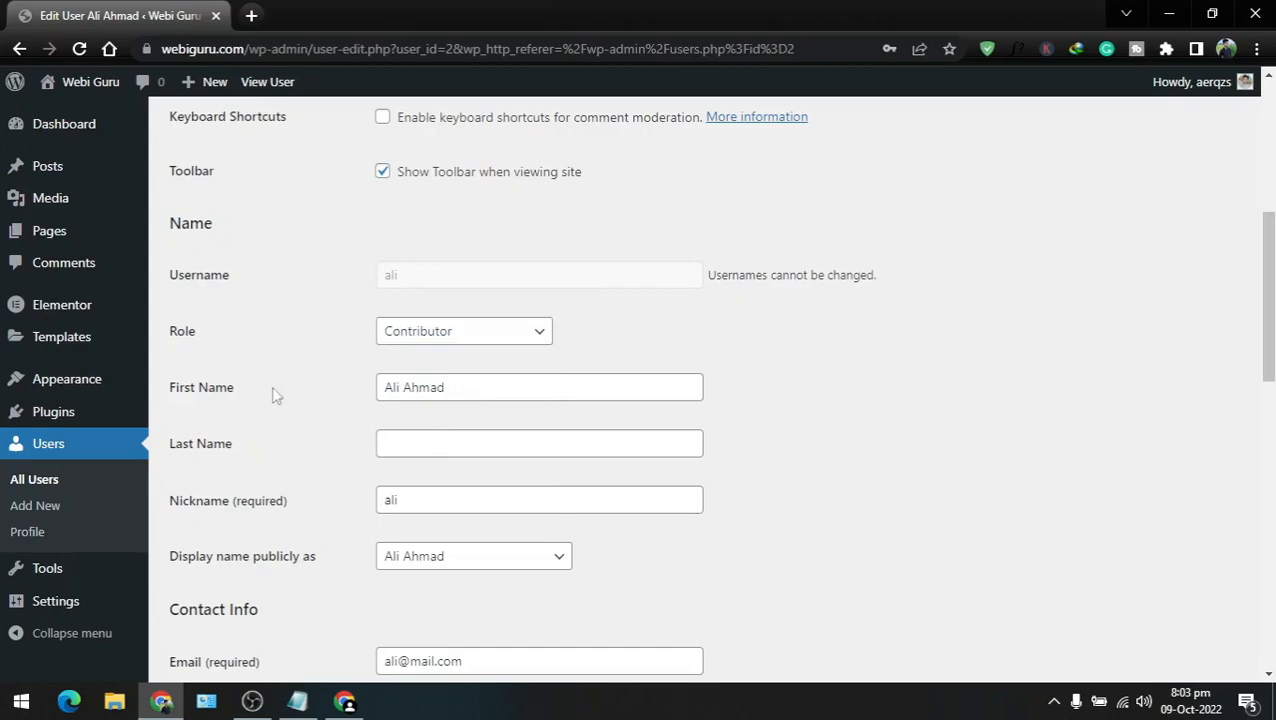
scroll(273, 392, down, 10)
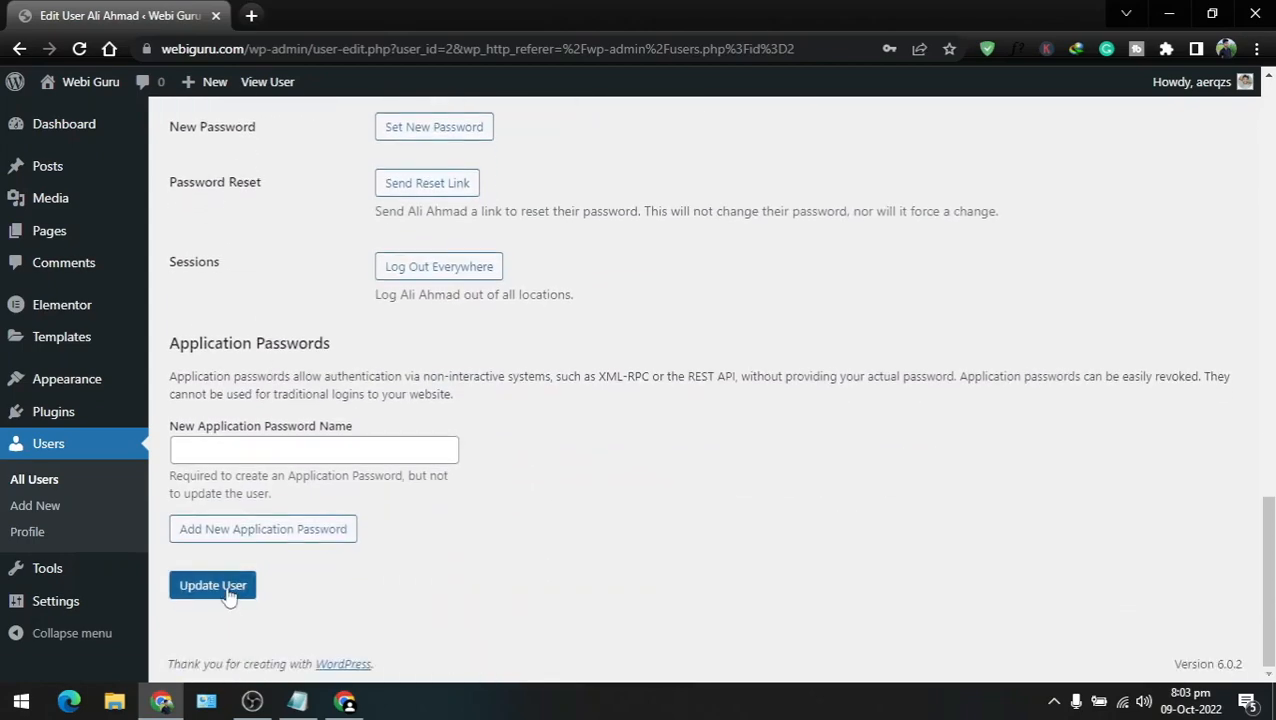
click(228, 592)
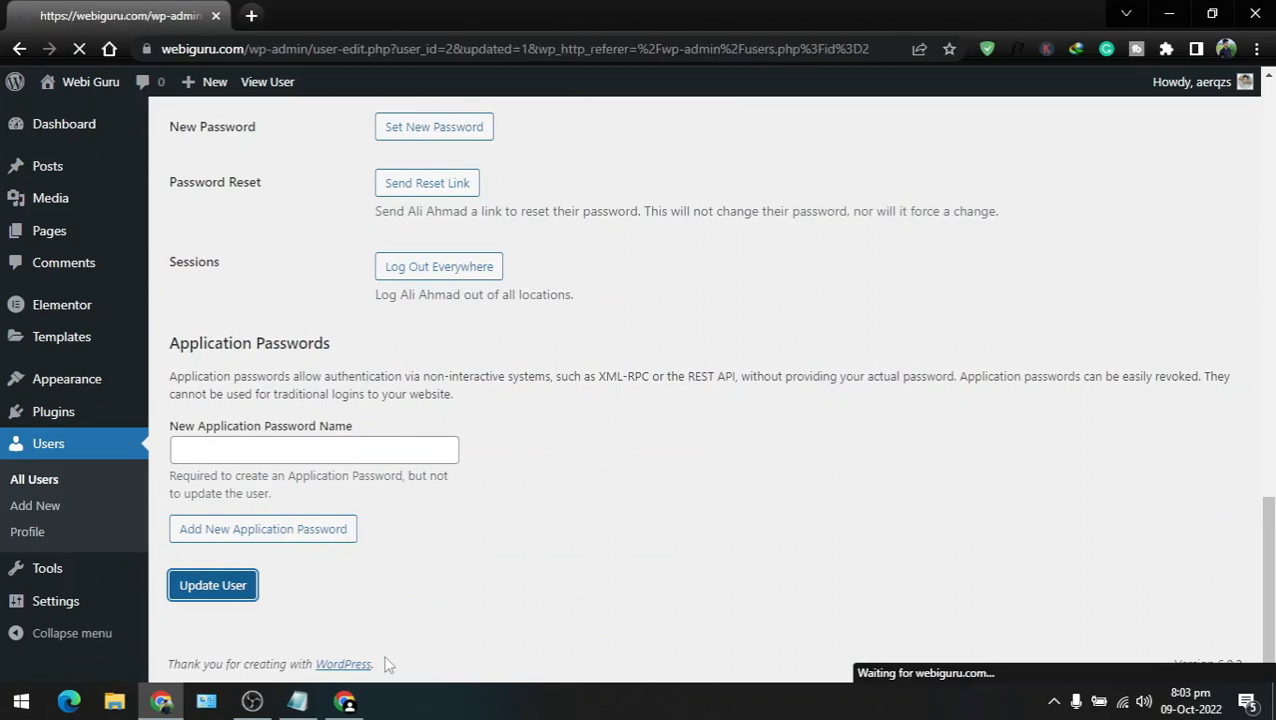
Step: Reload the contributor's Posts page, then submit a new post titled 'dsd' for review
click(345, 701)
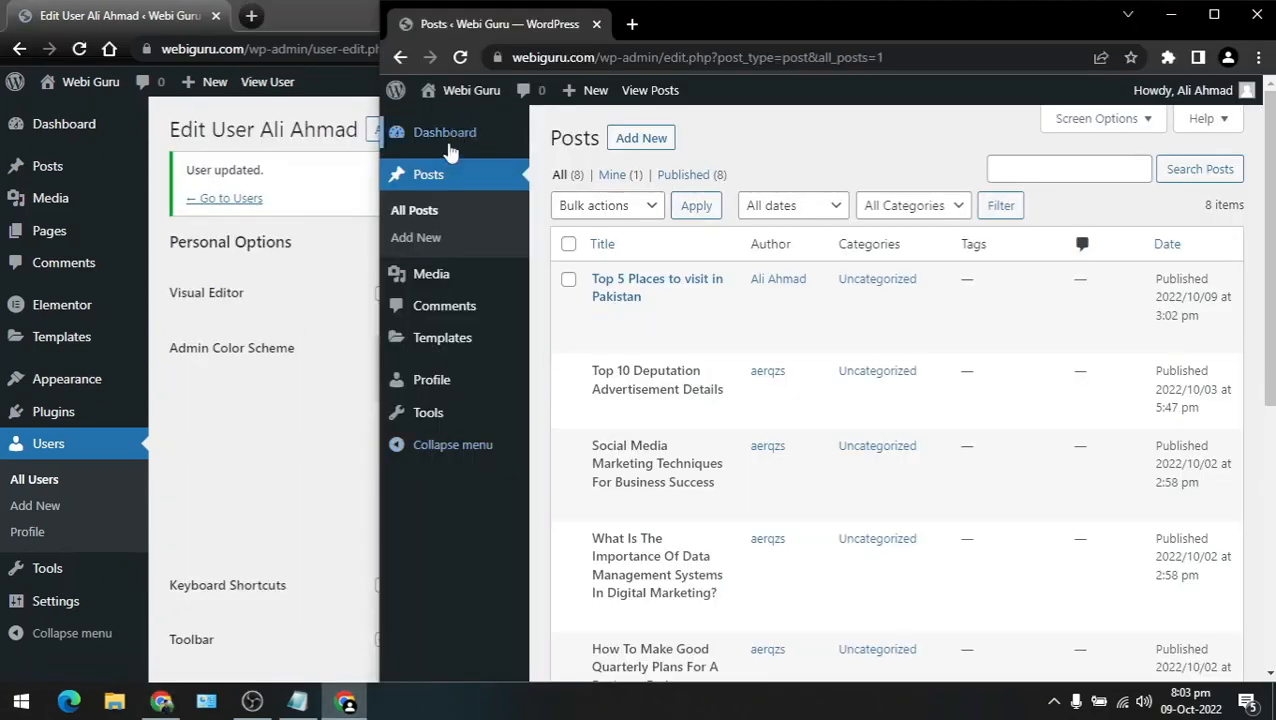
click(461, 57)
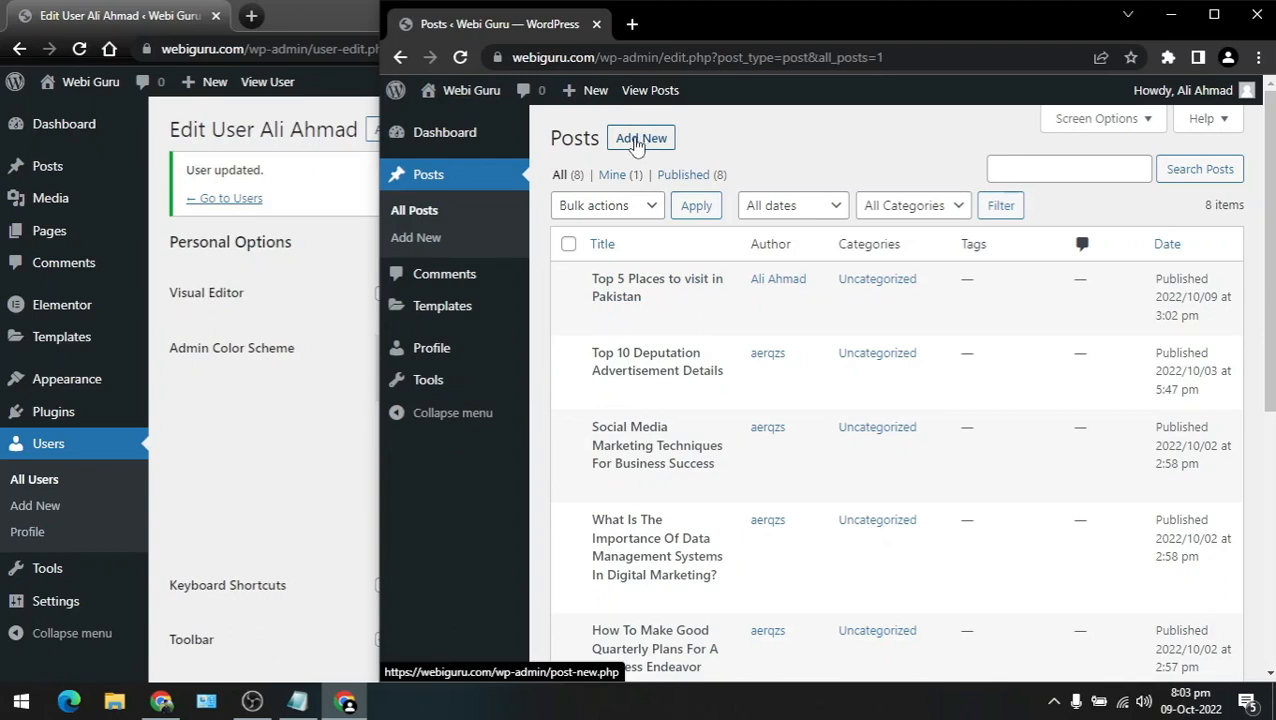
click(636, 145)
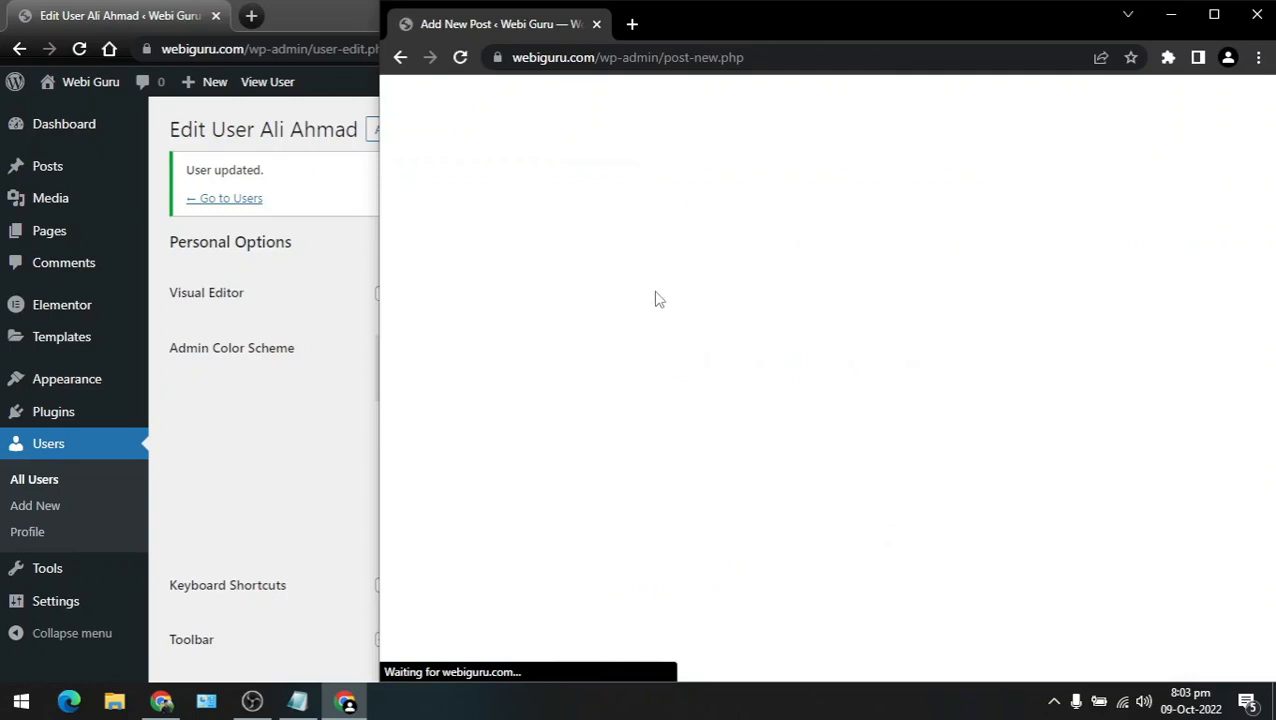
click(646, 220)
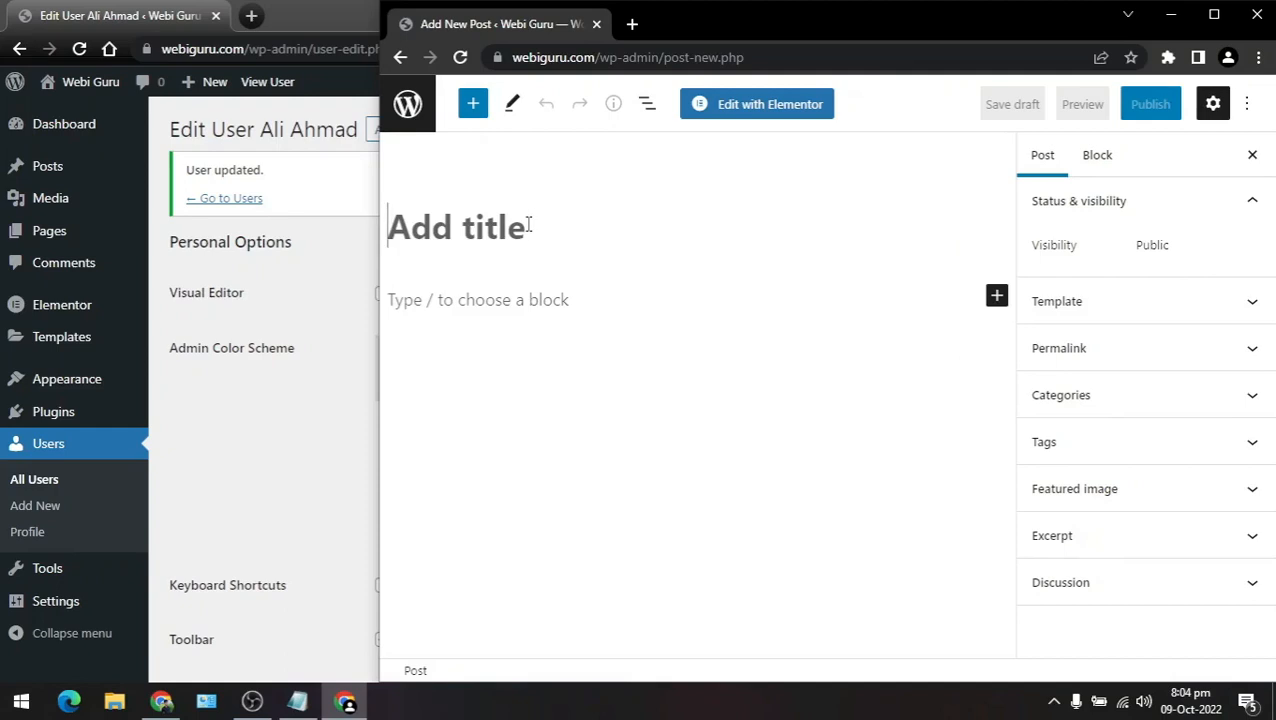
text(dsd)
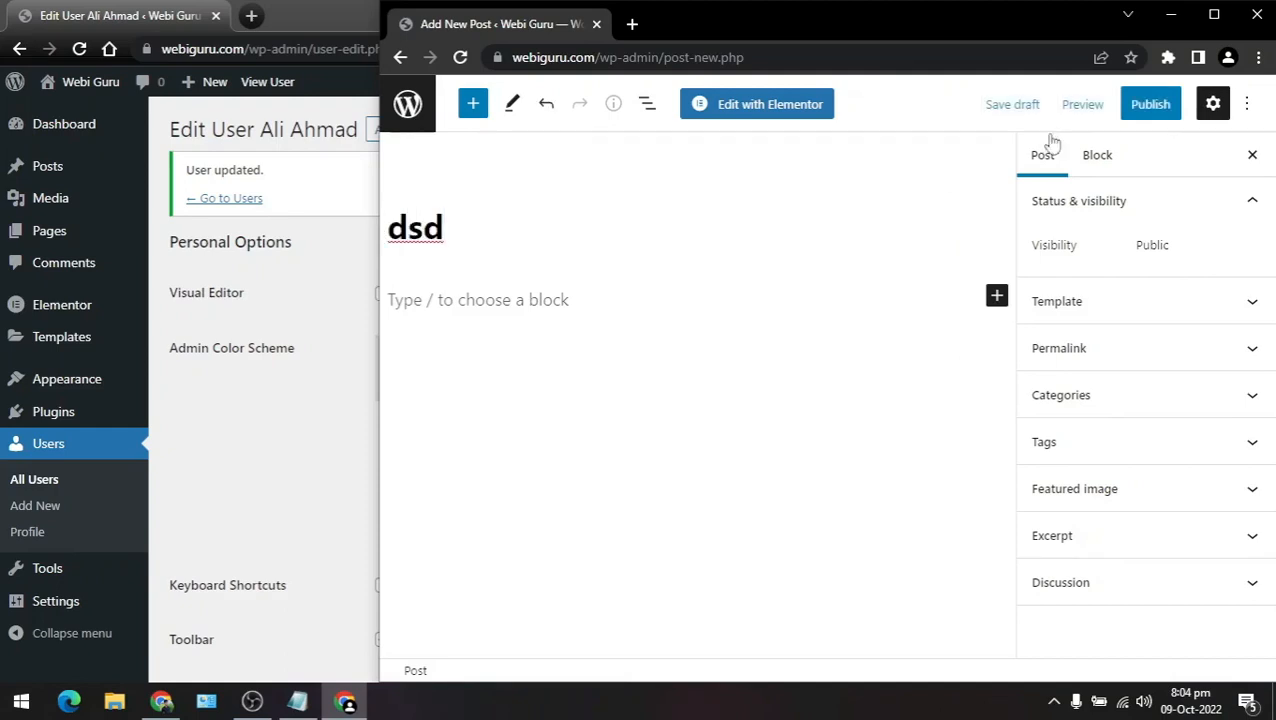
click(1142, 106)
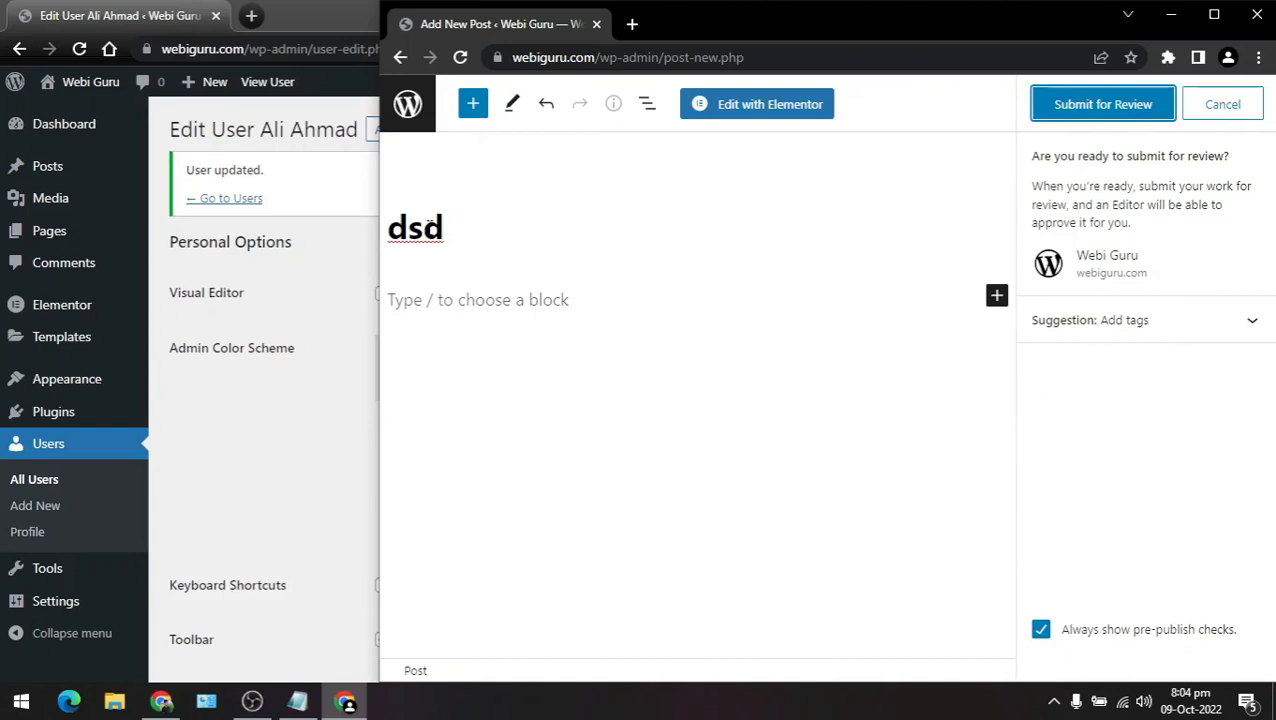
click(1095, 108)
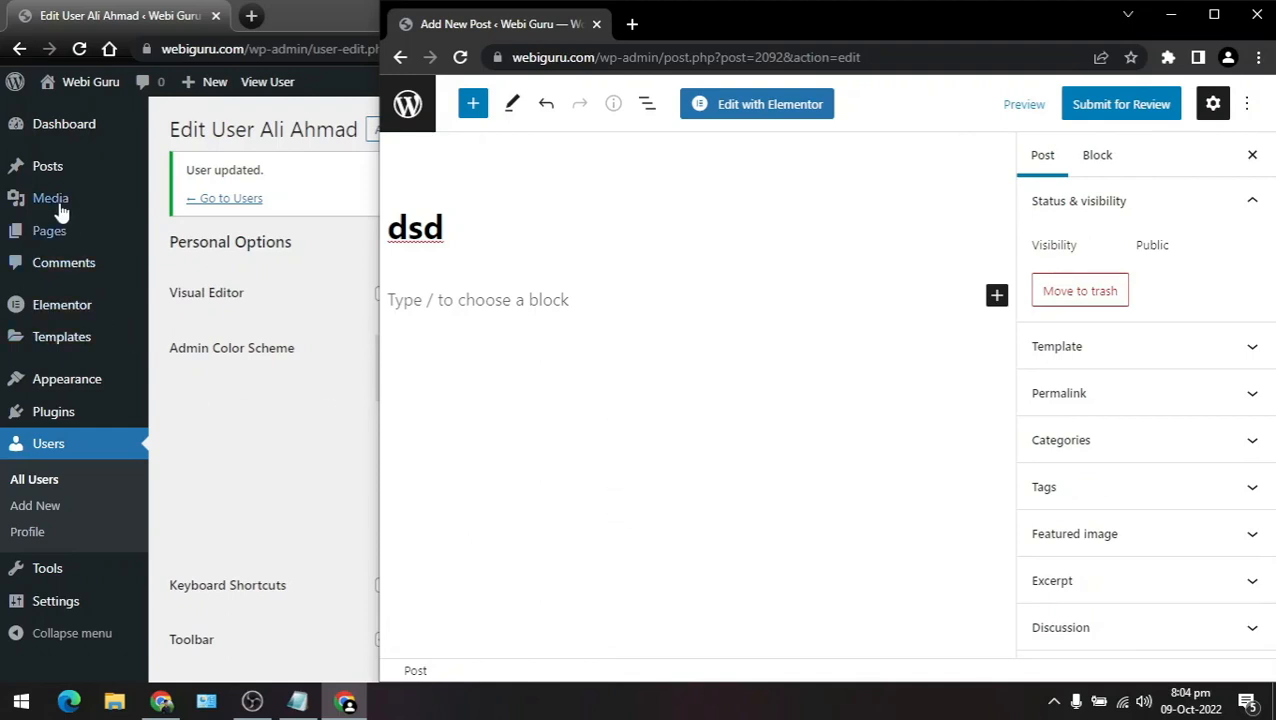
Step: In the administrator's All Posts list, open the Pending 'dsd' post for editing
mouse_move(38, 170)
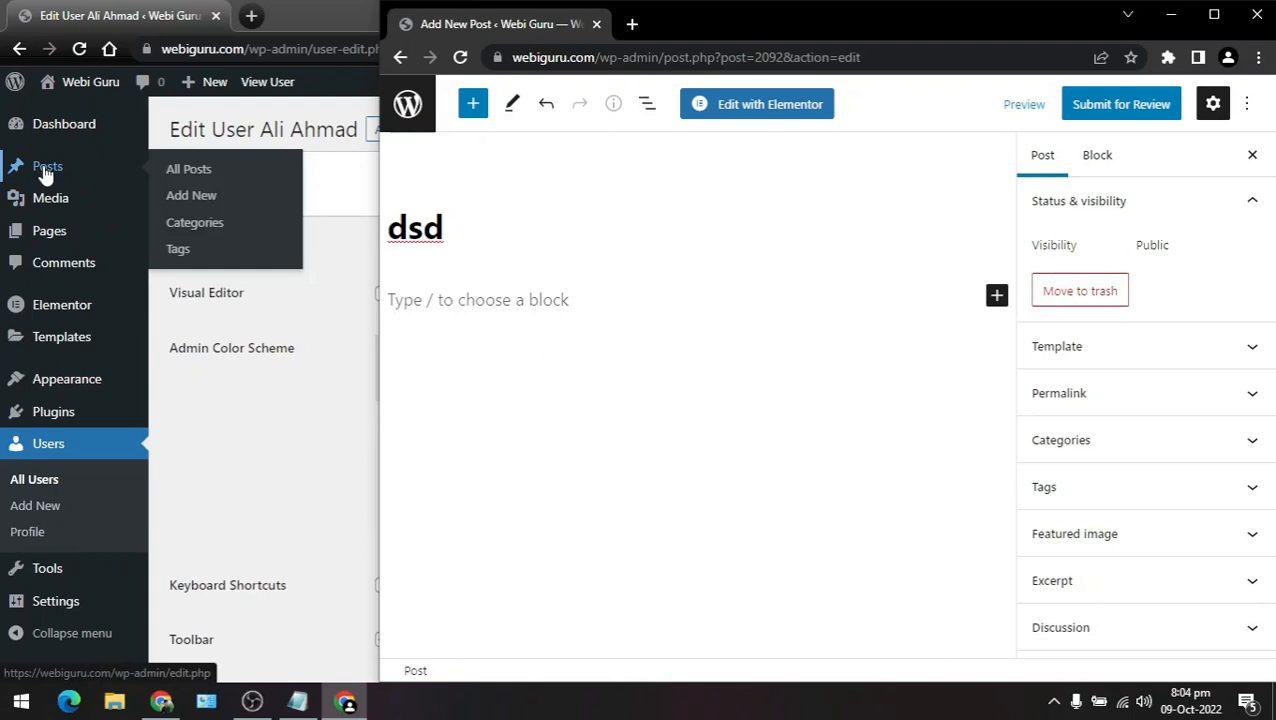
click(49, 169)
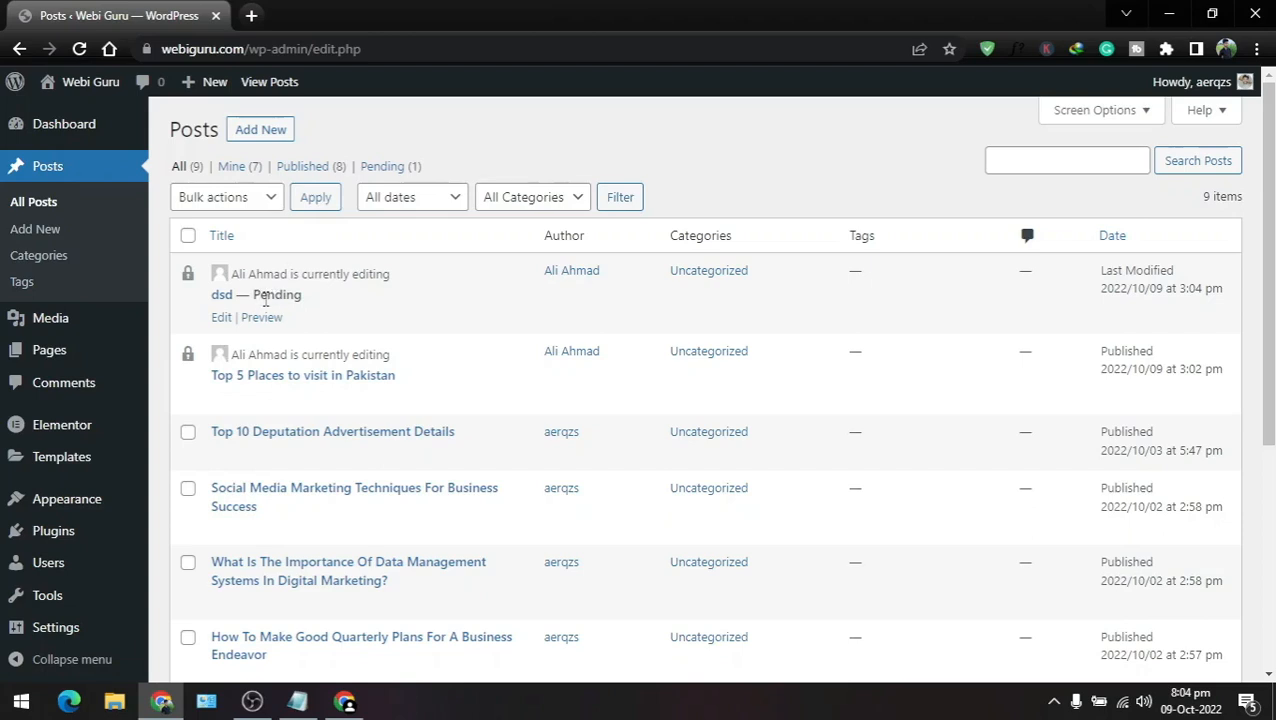
double_click(258, 295)
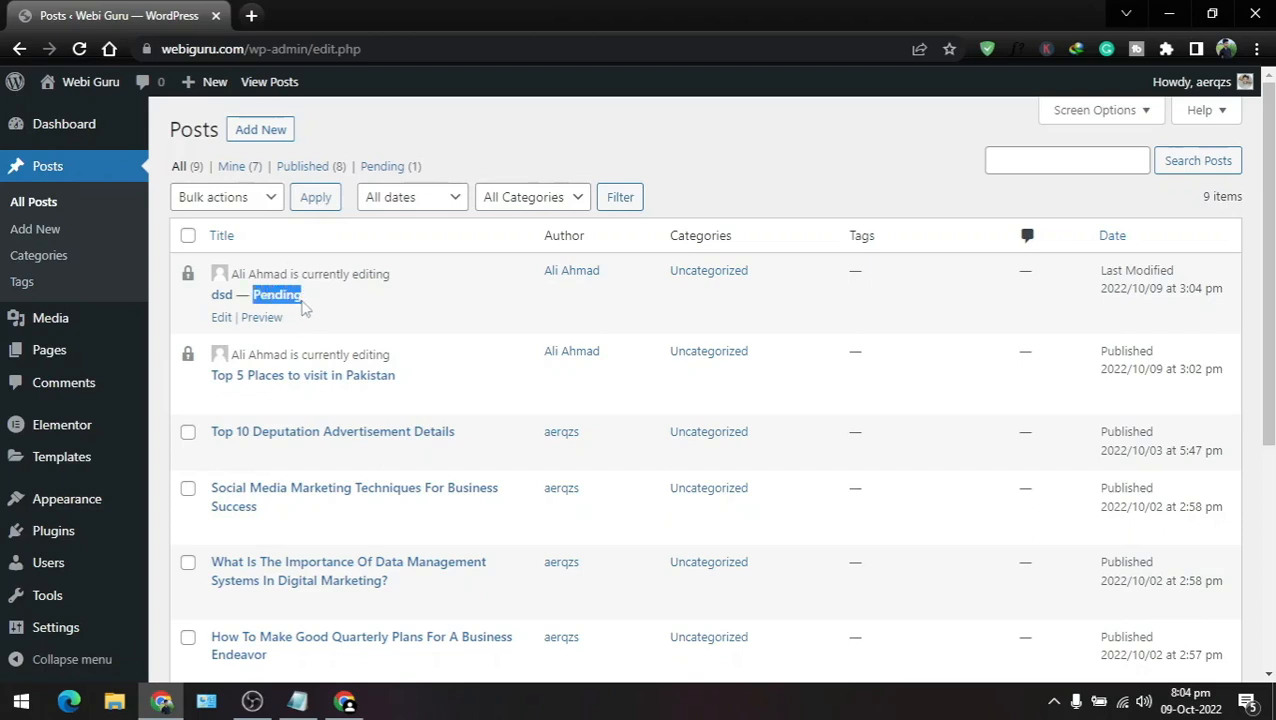
click(221, 317)
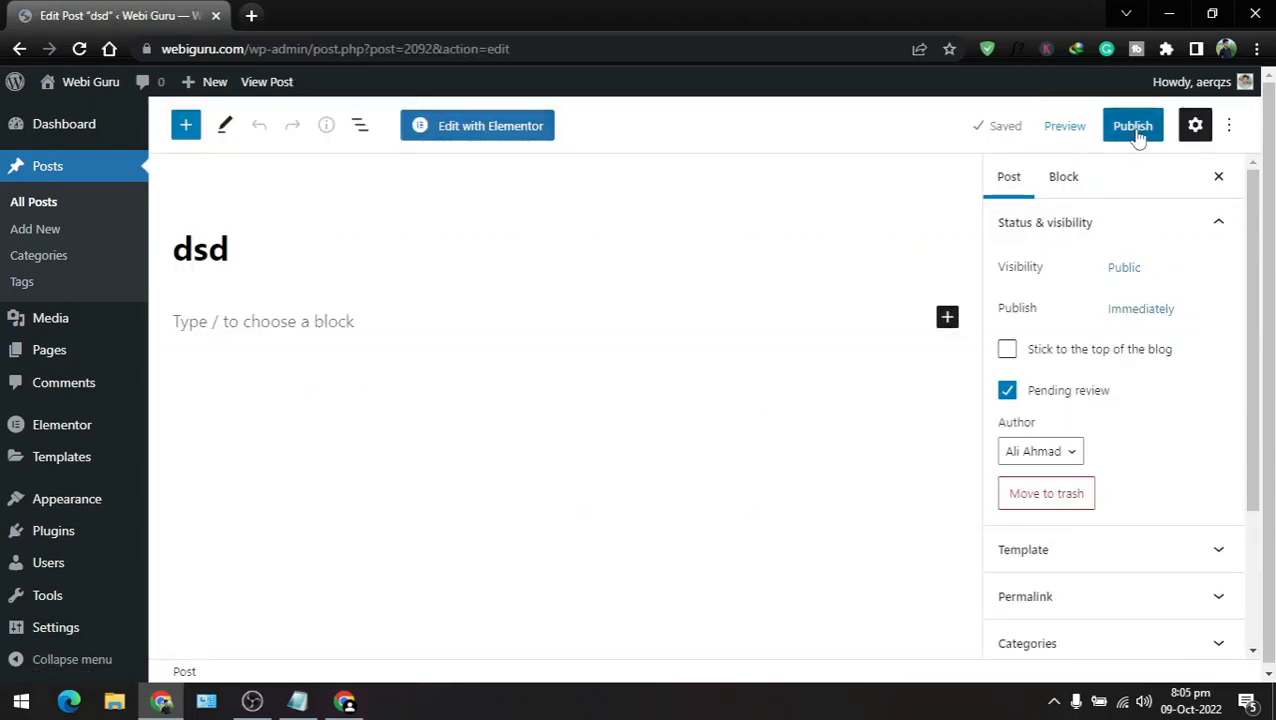
Step: Publish the contributor's 'dsd' post as administrator, then return to the Dashboard
click(1137, 130)
click(1091, 130)
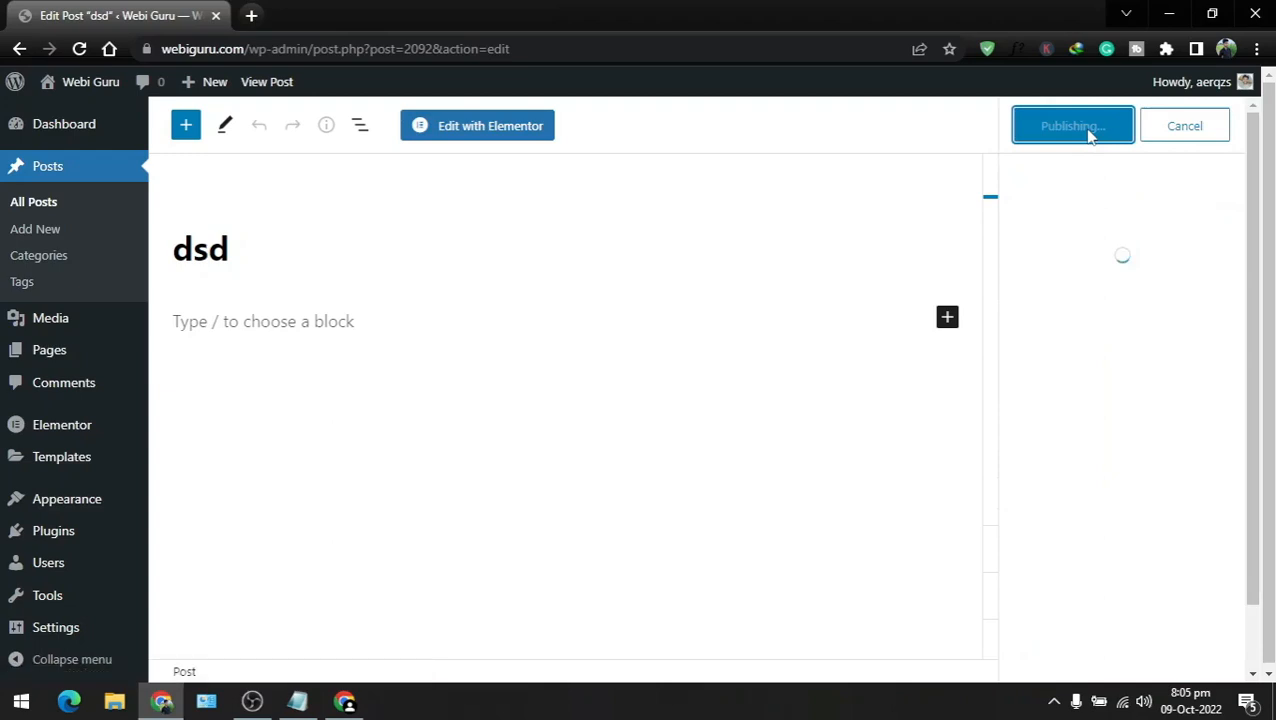
click(62, 125)
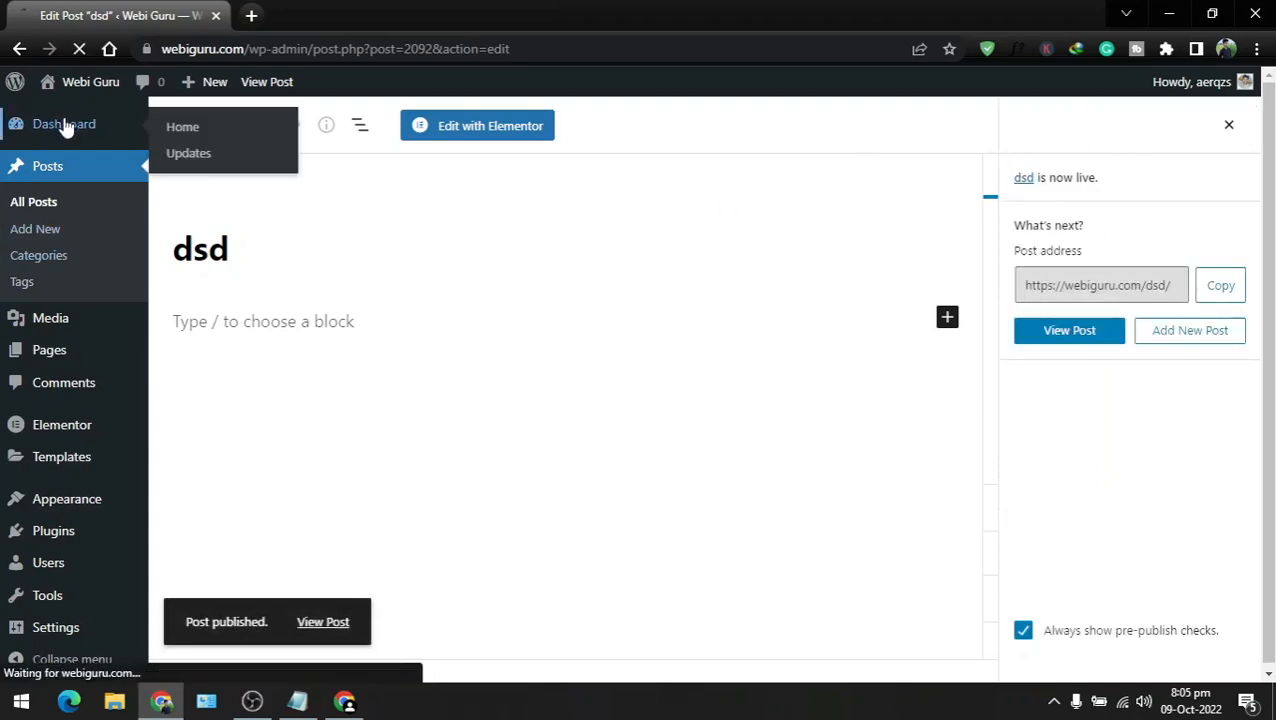